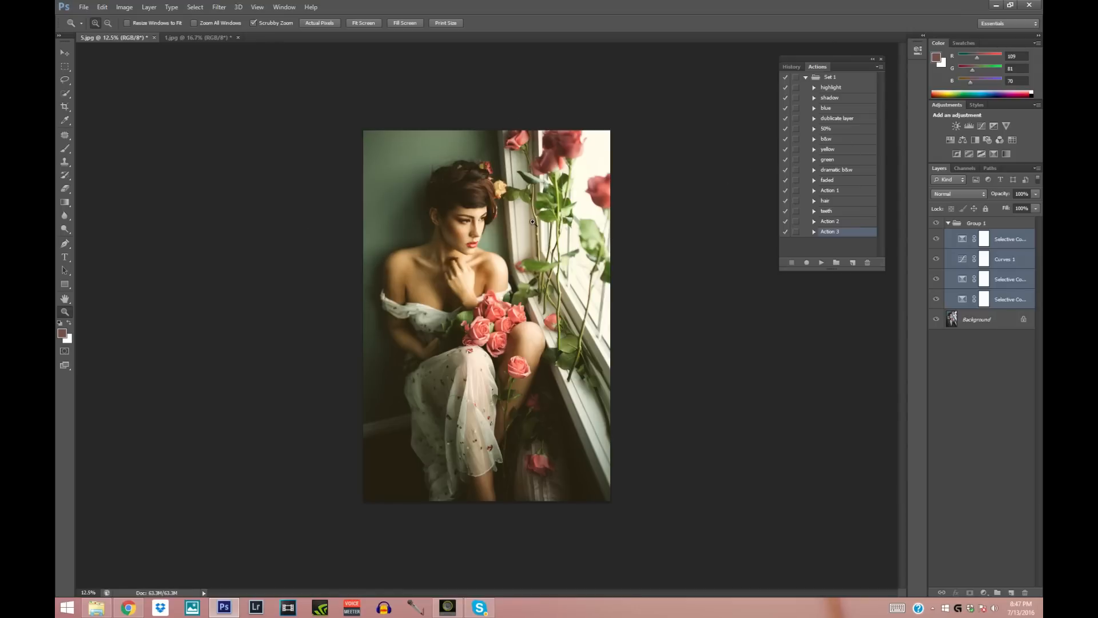
Step: Compare the 5.jpg portrait with and without the Group 1 adjustments and inspect the graded image up close
left_click(937, 223)
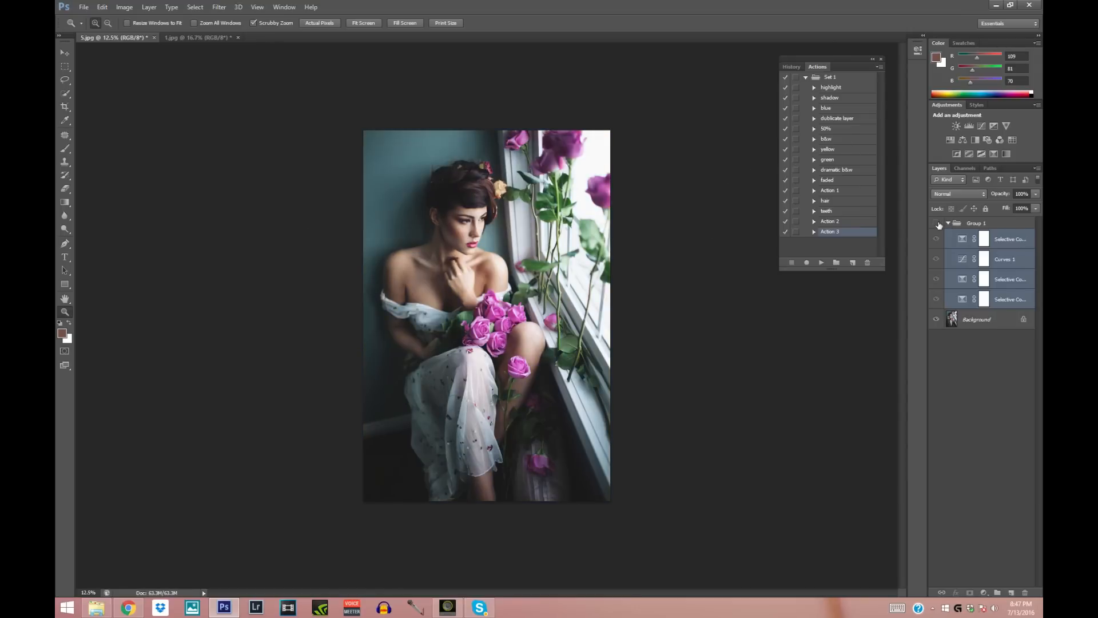
left_click(937, 223)
left_click(937, 224)
left_click(936, 223)
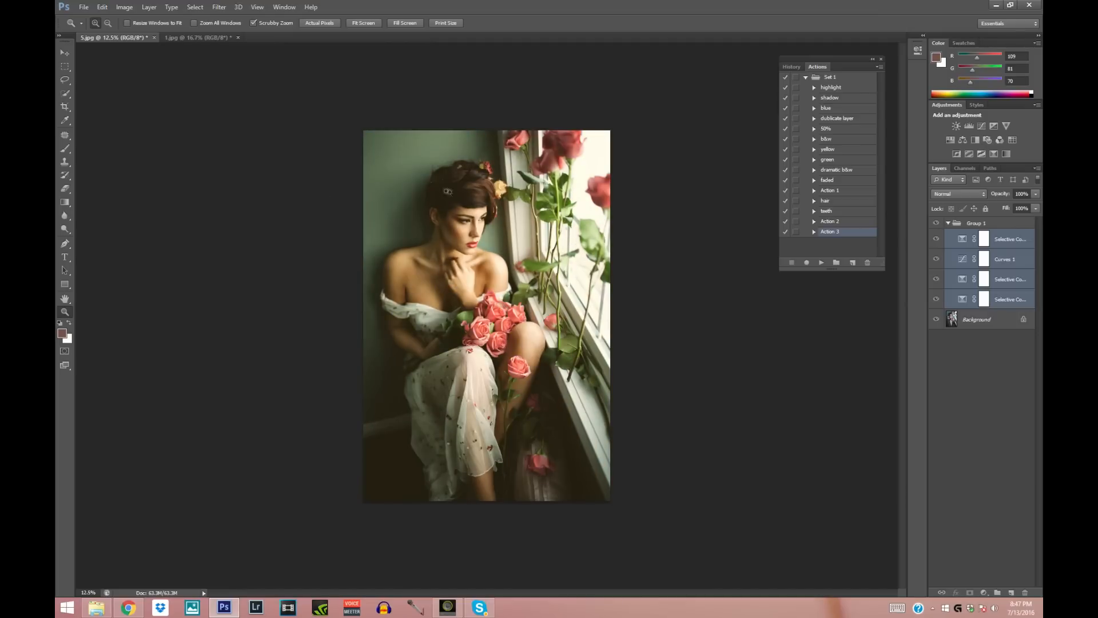
left_click(452, 238)
left_click(452, 237)
left_click(452, 237)
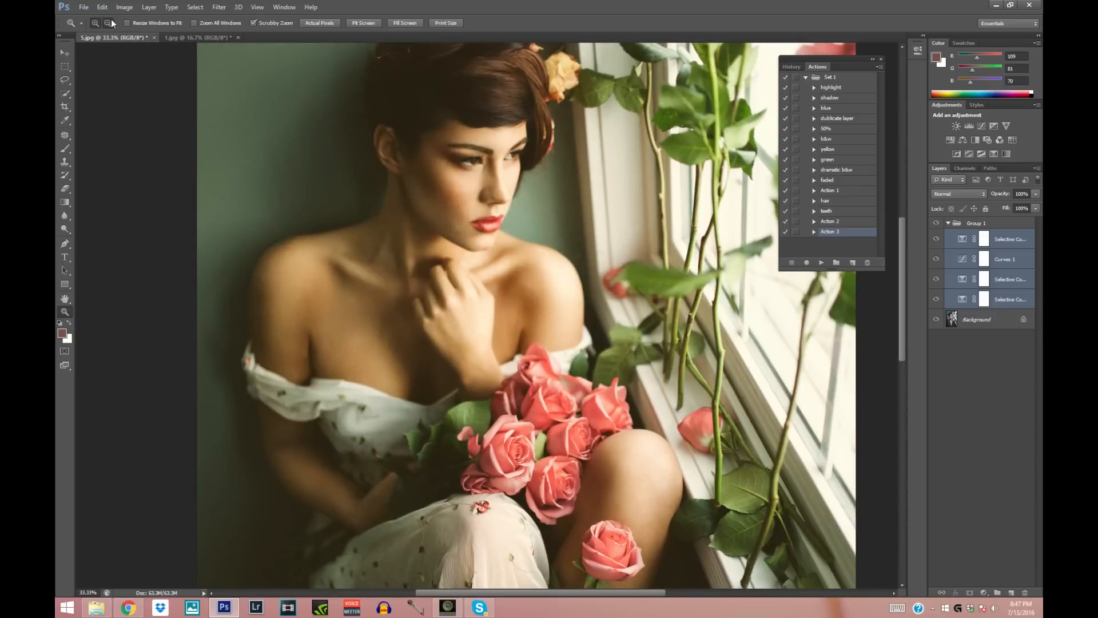
left_click(284, 130, "alt")
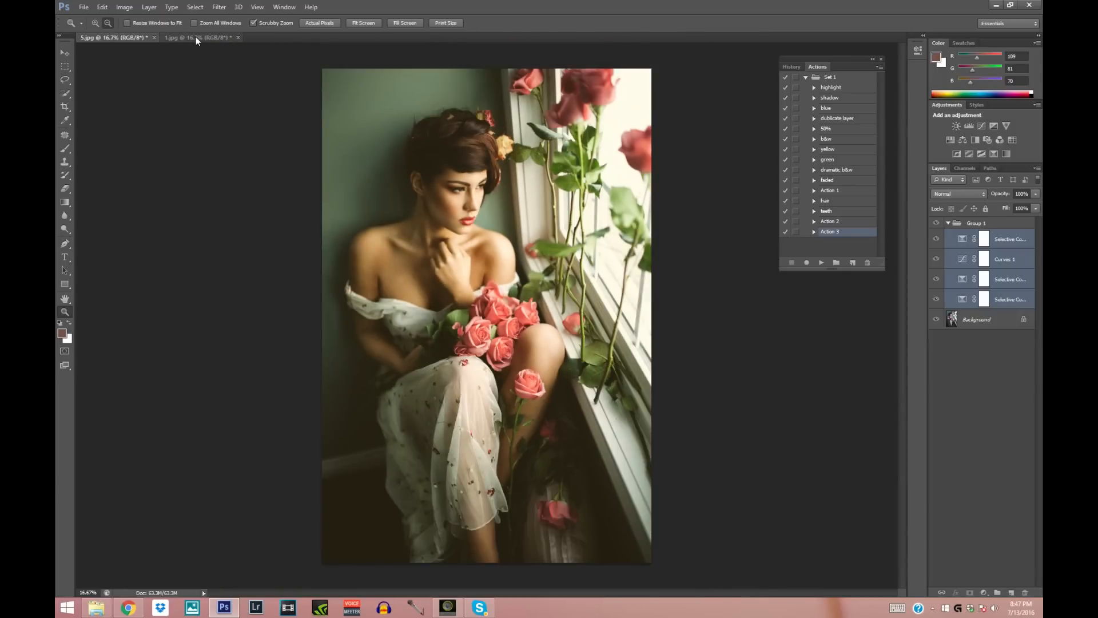
Step: Switch to 1.jpg and compare the hedge portrait with and without its Group 1 adjustments
left_click(195, 37)
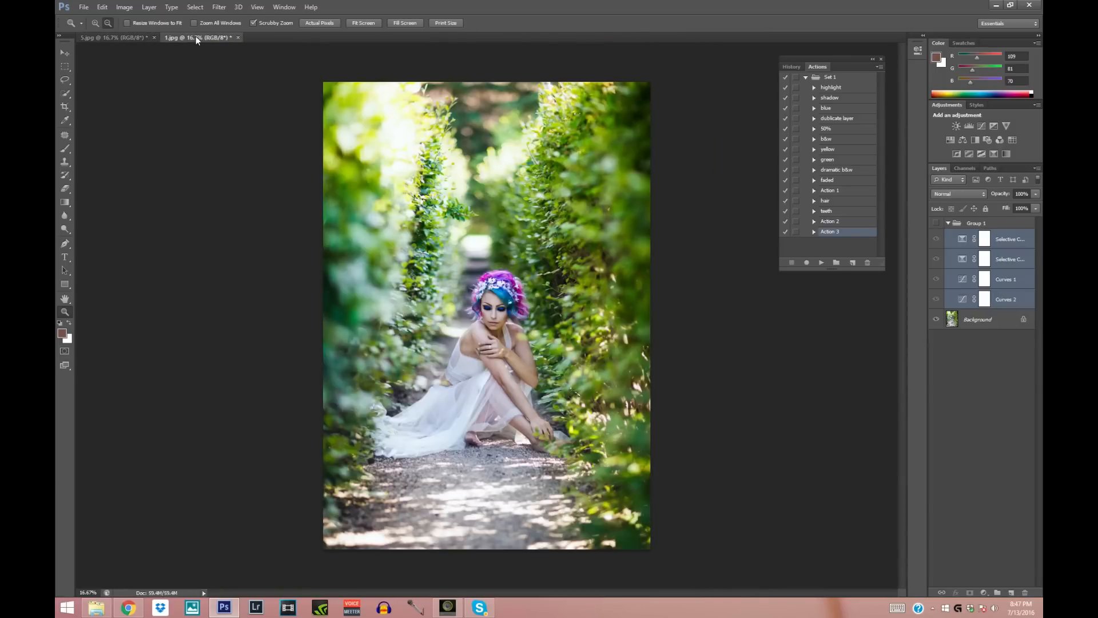
left_click(937, 223)
left_click(937, 223)
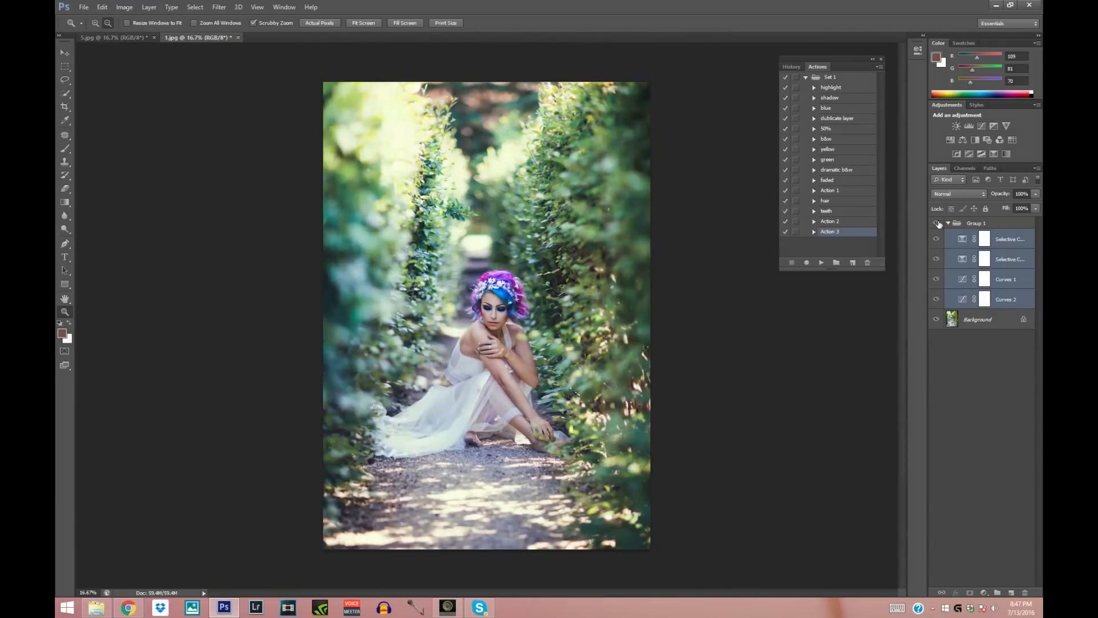
left_click(936, 223)
left_click(937, 223)
left_click(936, 221)
left_click(936, 223)
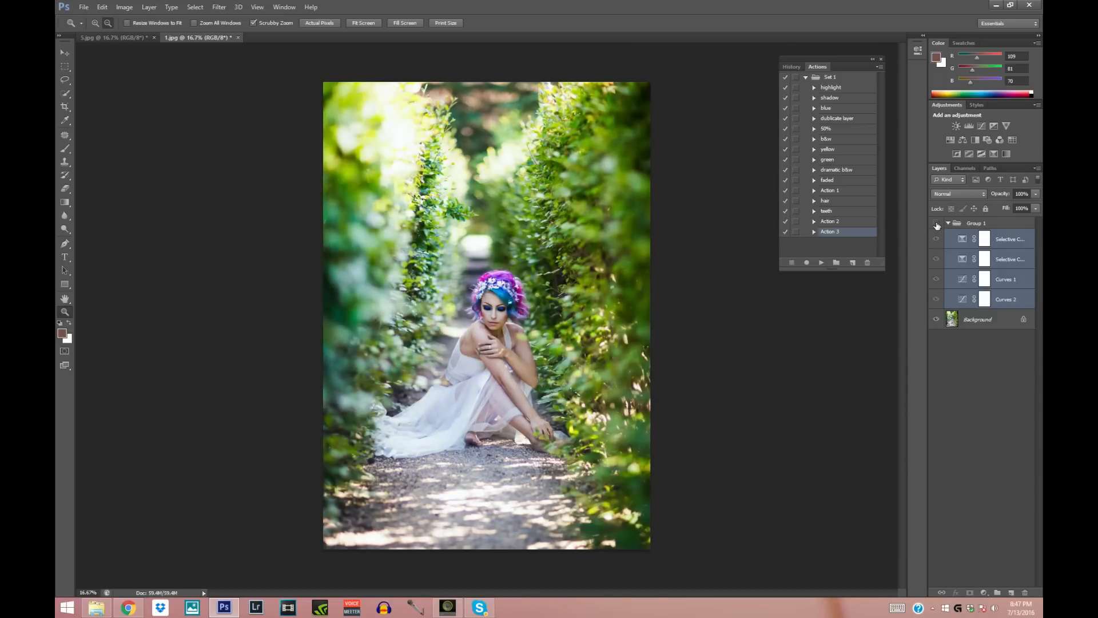
Step: Return to 5.jpg and add a Selective Color adjustment layer above the Background, targeting the Neutrals
key("ctrl+Tab")
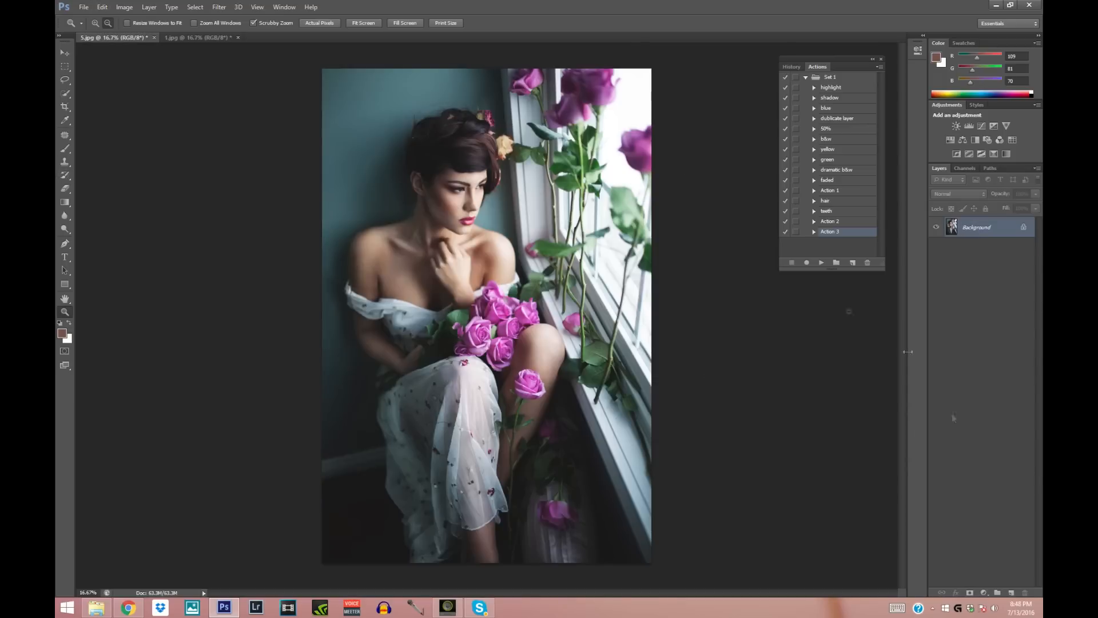
left_click(984, 593)
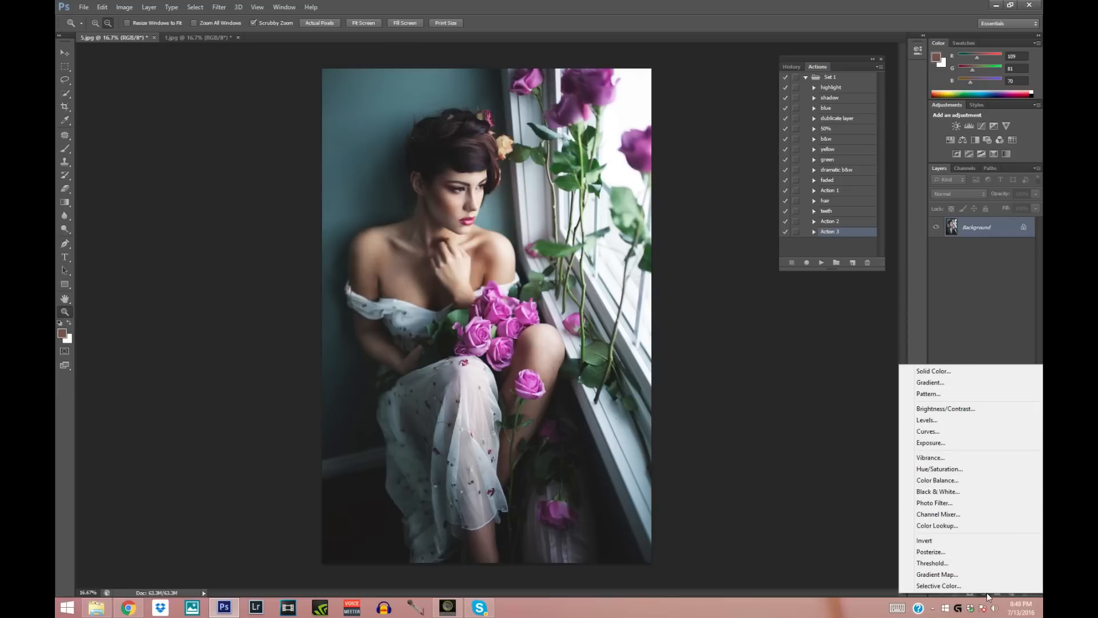
left_click(984, 593)
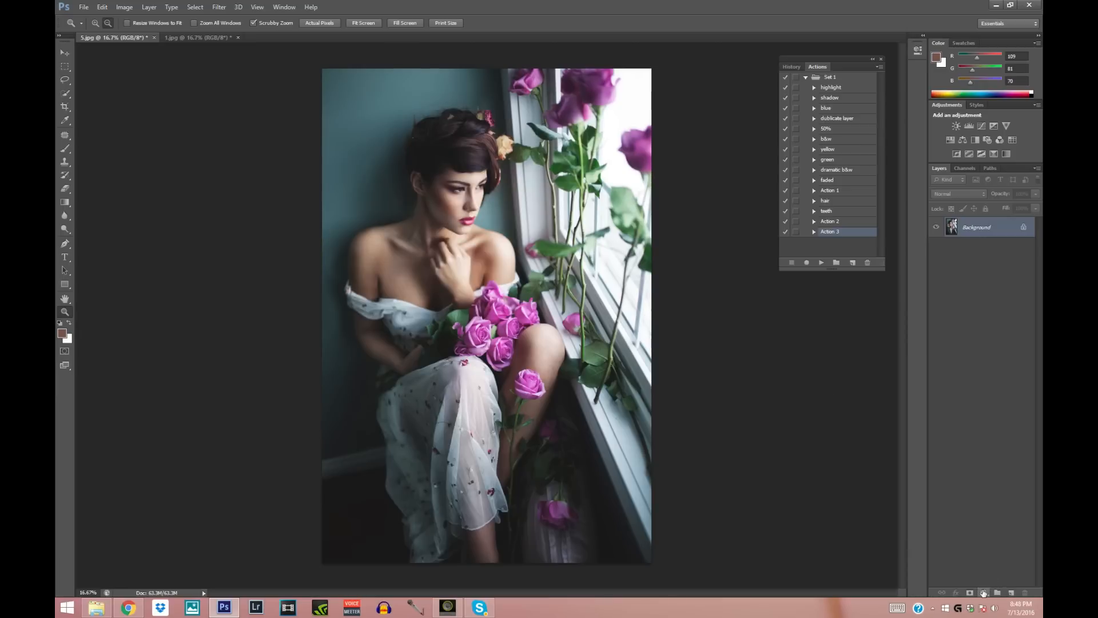
left_click(983, 593)
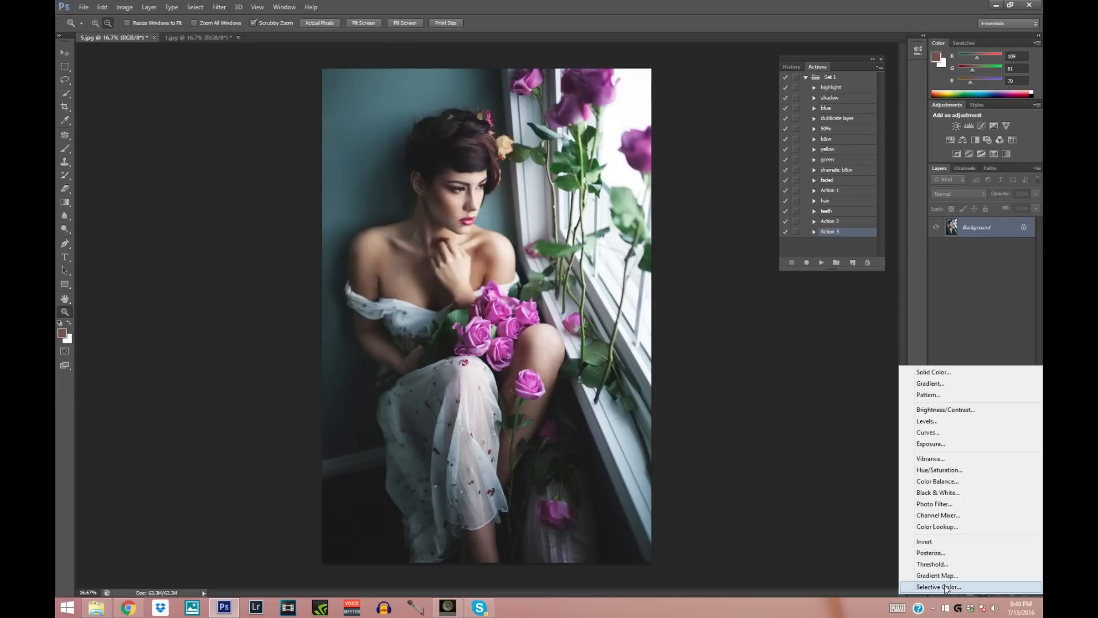
left_click(944, 587)
left_click(823, 89)
left_click(815, 156)
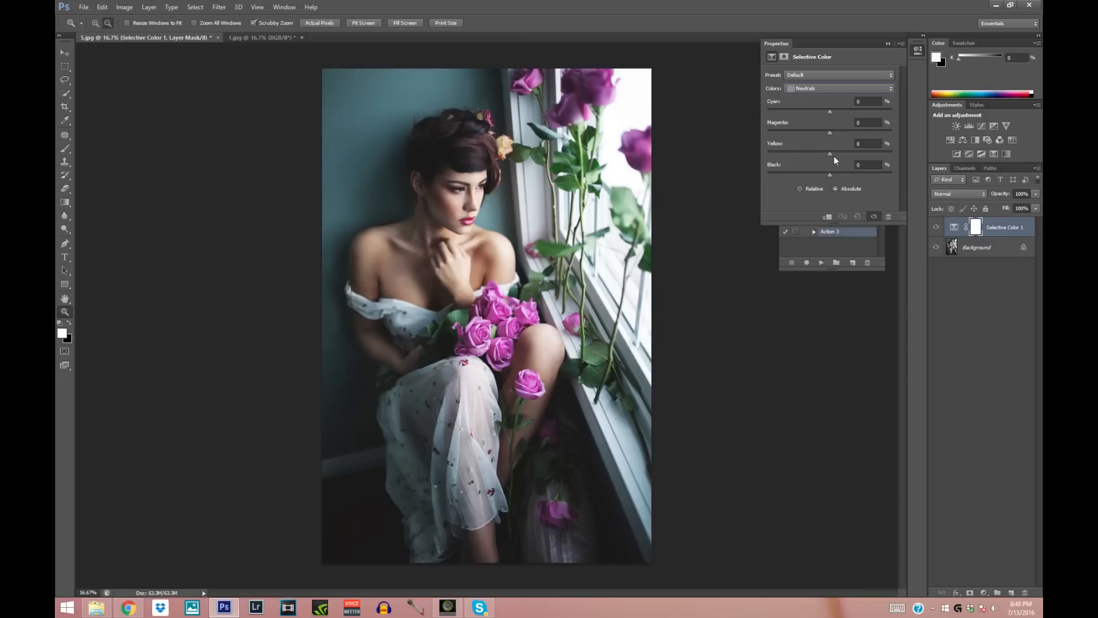
Step: Adjust the Neutrals by lowering Cyan slightly, raising Yellow to +20%, and reducing Black to about -7%
left_click_drag(830, 155, 837, 154)
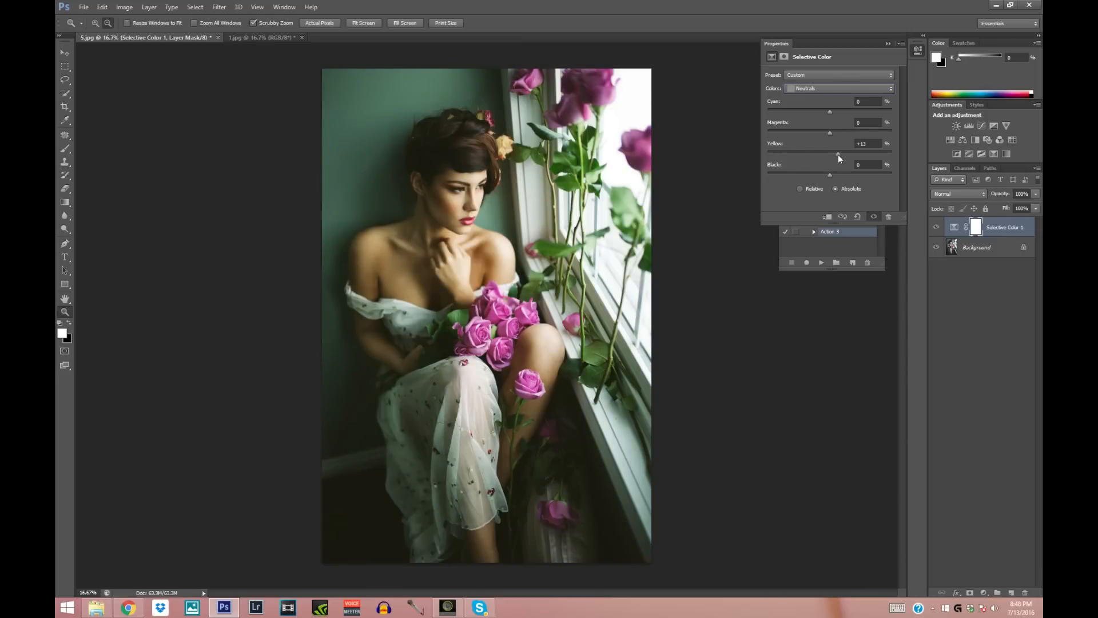
left_click_drag(831, 113, 827, 112)
left_click_drag(839, 153, 838, 153)
left_click_drag(824, 112, 825, 113)
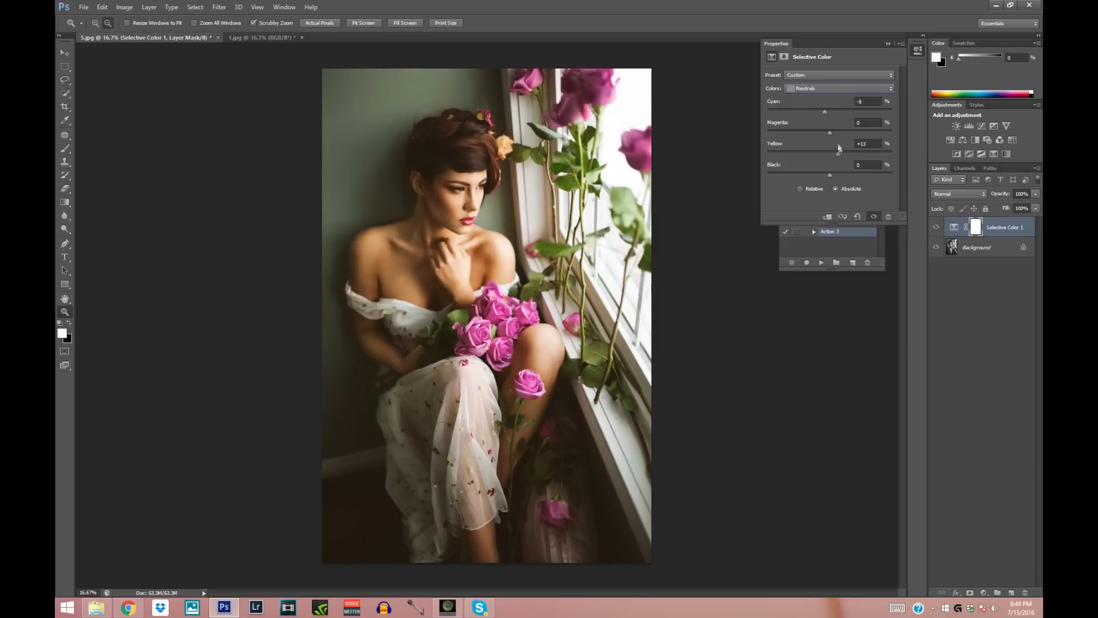
left_click_drag(844, 155, 841, 154)
left_click_drag(830, 175, 826, 175)
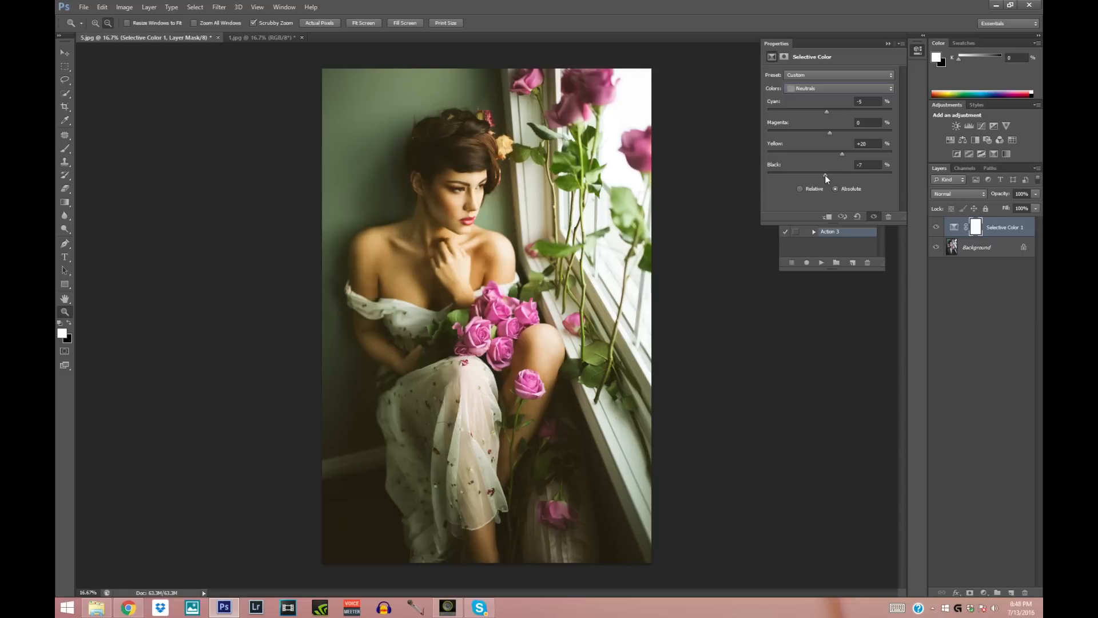
left_click(830, 130)
left_click_drag(826, 112, 825, 111)
left_click(888, 44)
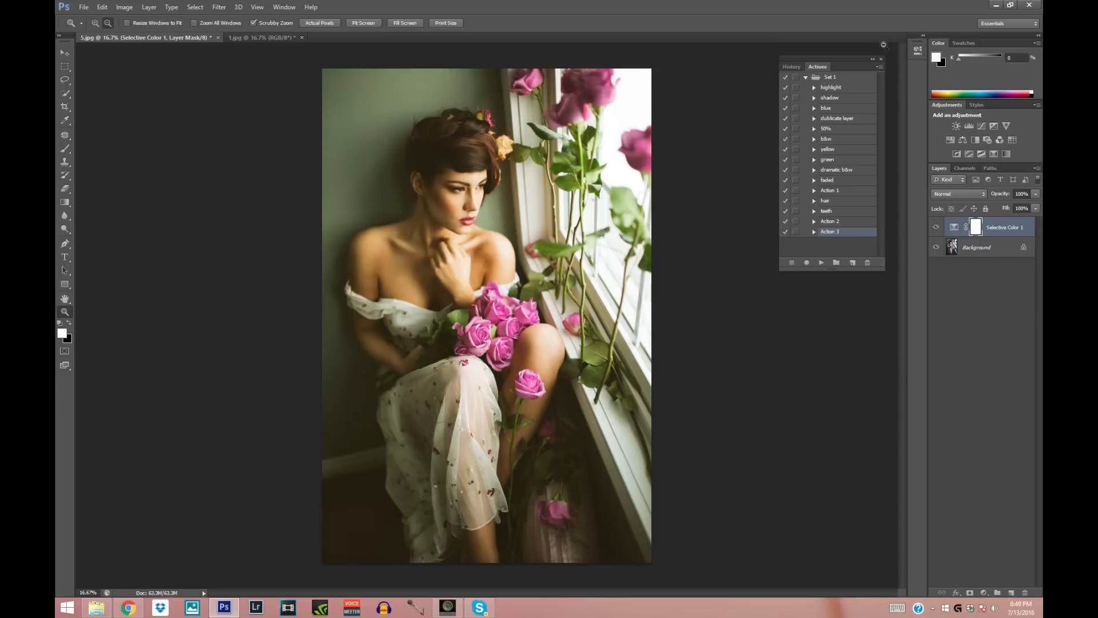
Step: Compare the portrait with the Selective Color 1 layer hidden and shown
left_click(936, 228)
left_click(936, 228)
left_click(935, 228)
left_click(936, 228)
Step: Add a Curves adjustment layer directly above the Background layer
left_click(959, 251)
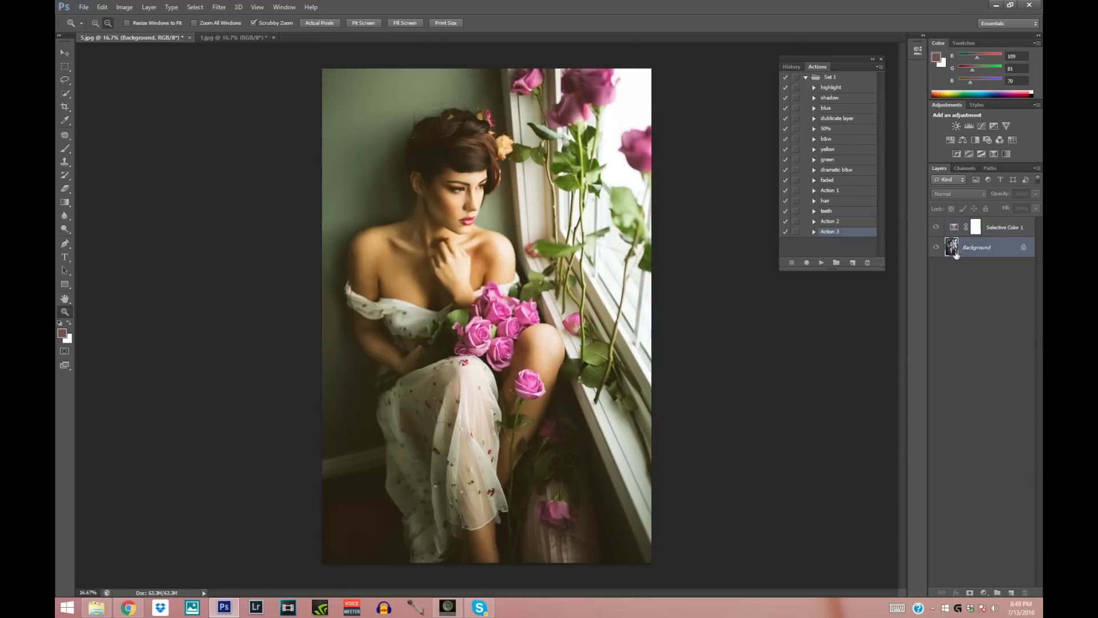
left_click(983, 593)
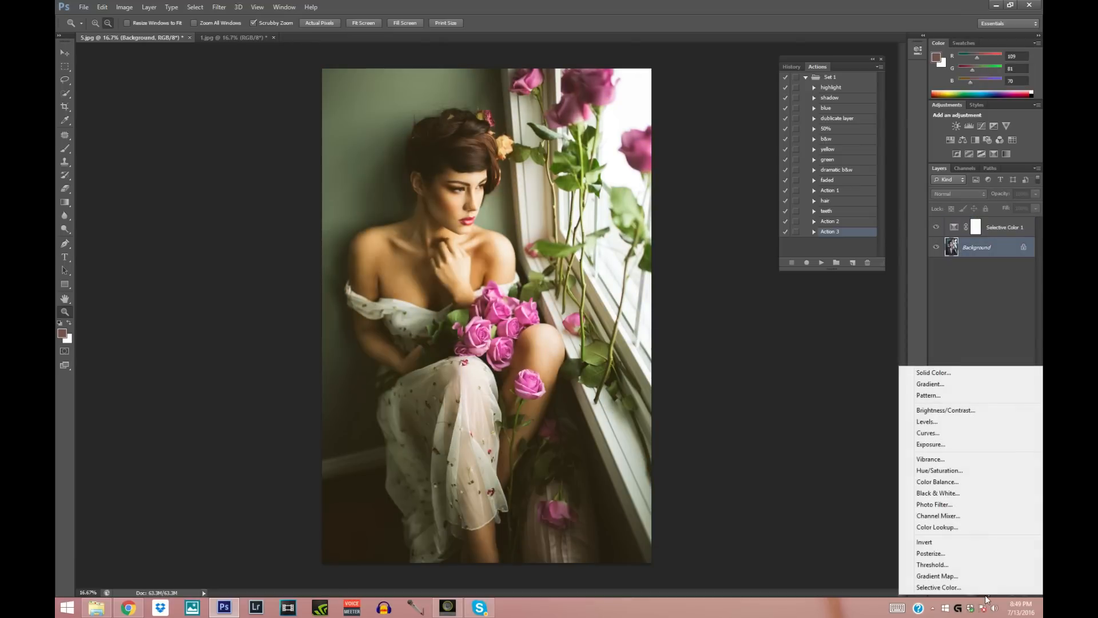
left_click(939, 433)
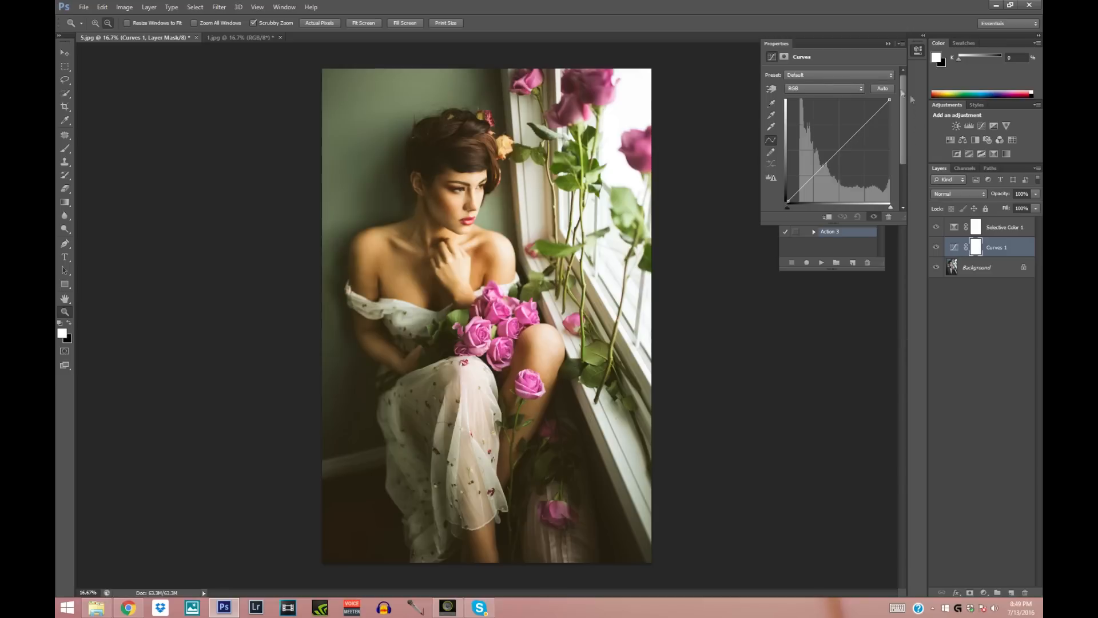
Step: Anchor the RGB curve with shadow and midtone points and lift its black end to fade the shadows
left_click(799, 189)
left_click(840, 151)
left_click_drag(841, 151, 838, 150)
left_click(800, 189)
left_click_drag(788, 200, 798, 187)
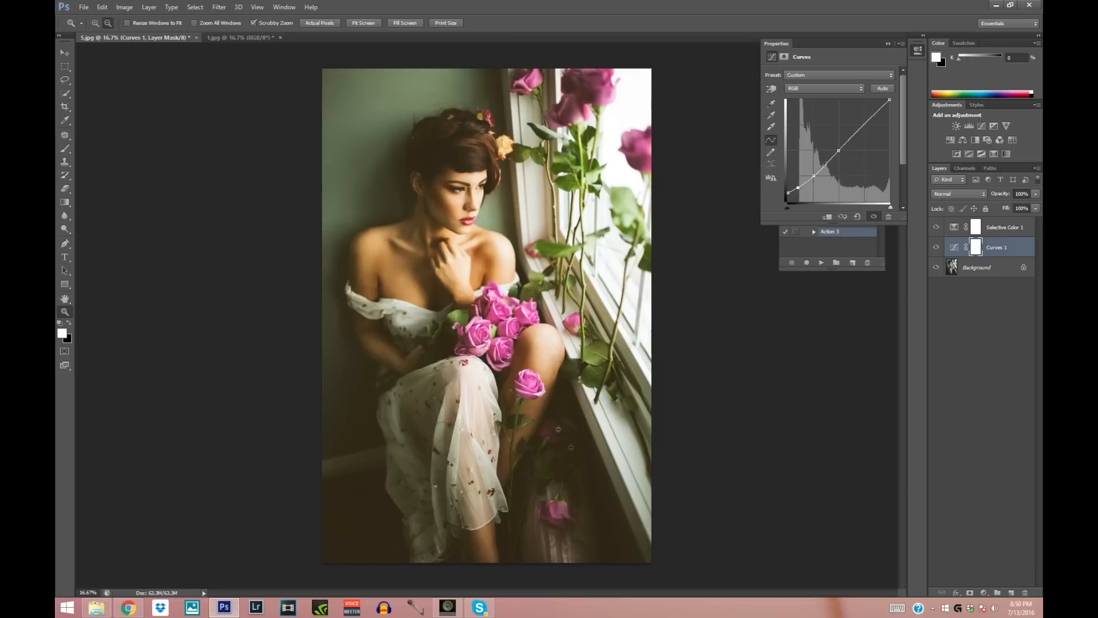
left_click(888, 44)
Step: Compare the portrait with the Curves 1 layer hidden and shown
left_click(937, 249)
left_click(937, 248)
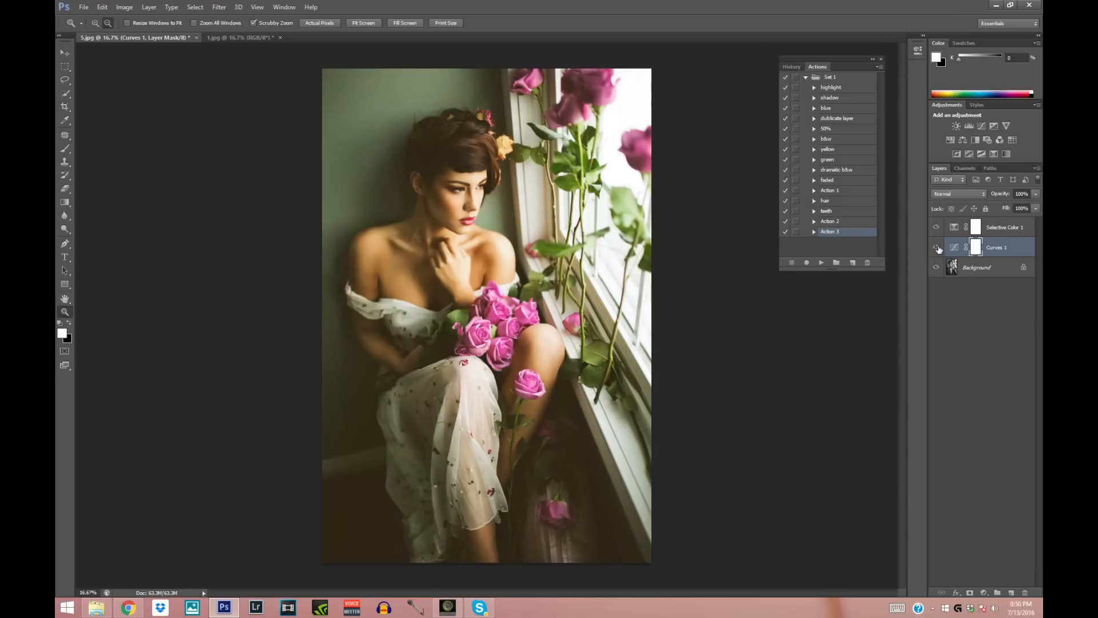
left_click(937, 248)
left_click(937, 248)
left_click(937, 248)
left_click(937, 249)
Step: Add a Selective Color layer above Curves 1 and set Yellow to +12% for the Whites
left_click(983, 592)
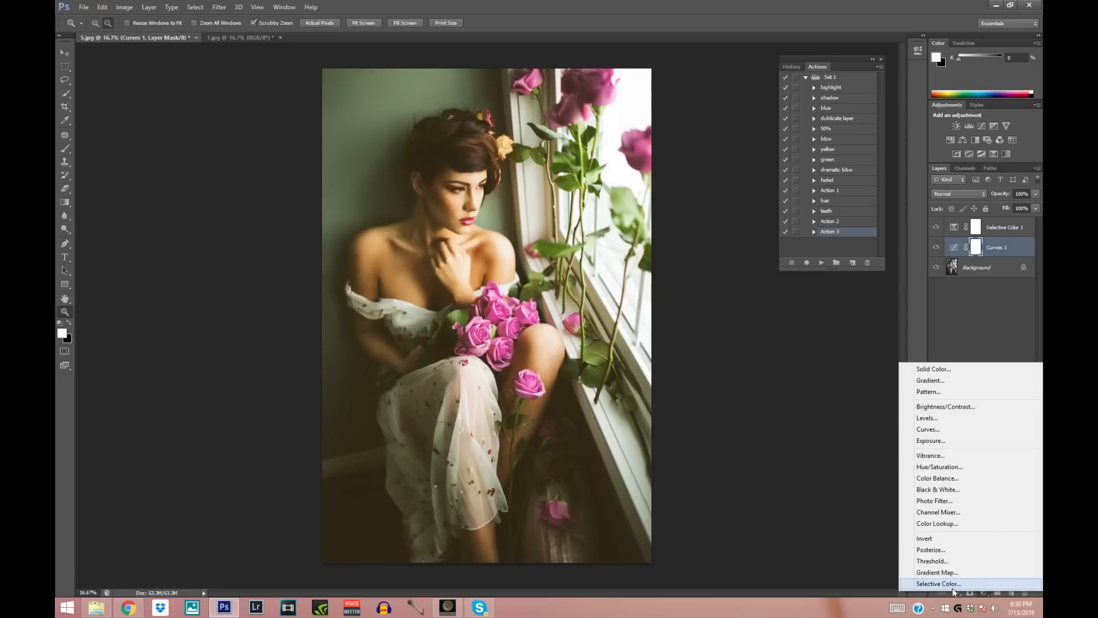
left_click(952, 583)
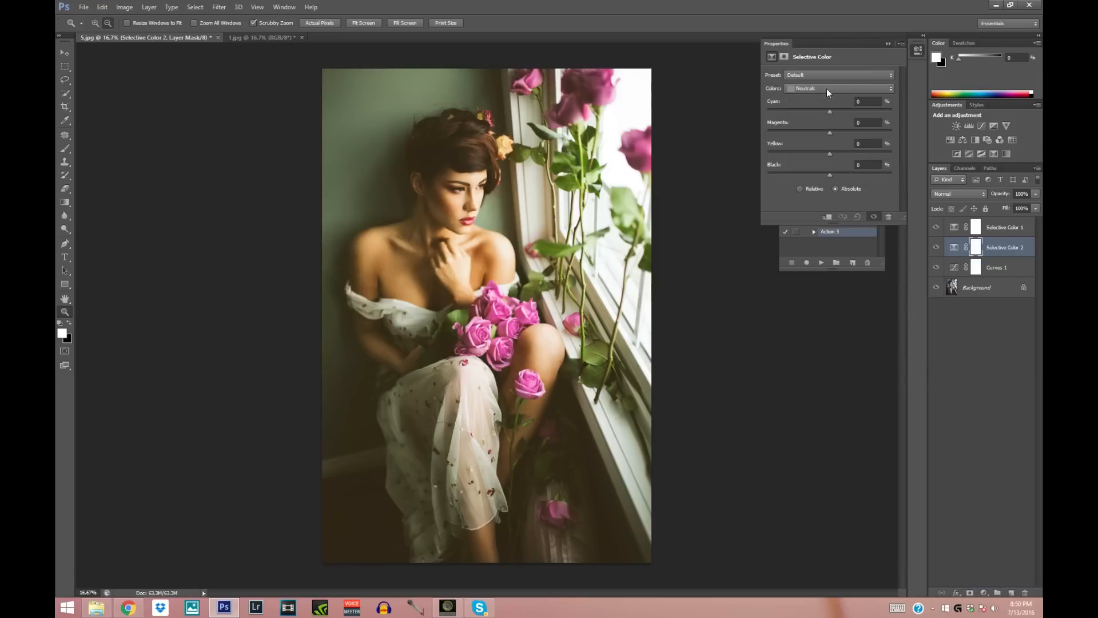
left_click(826, 88)
left_click(806, 149)
left_click_drag(831, 153, 832, 155)
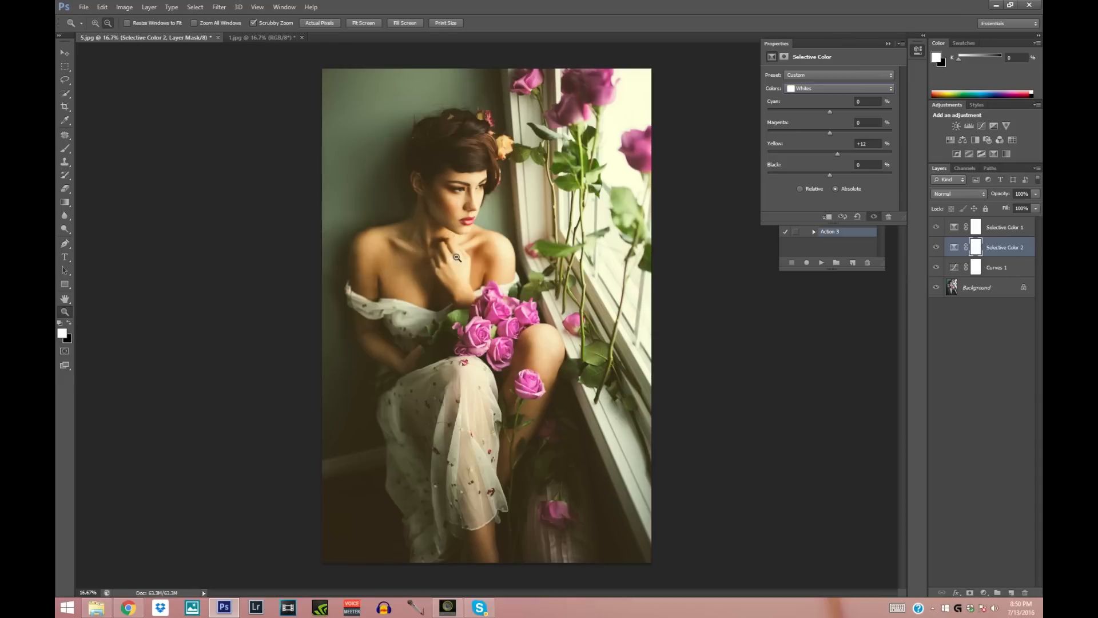
left_click(888, 44)
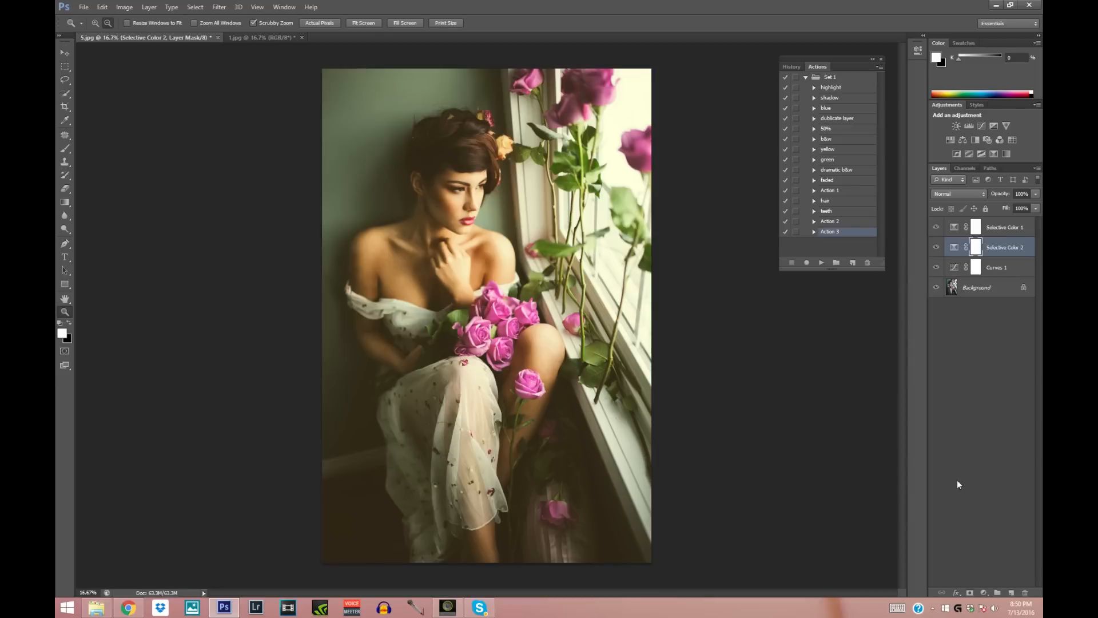
Step: Add another Selective Color layer above Selective Color 2 and target the Magentas
left_click(985, 596)
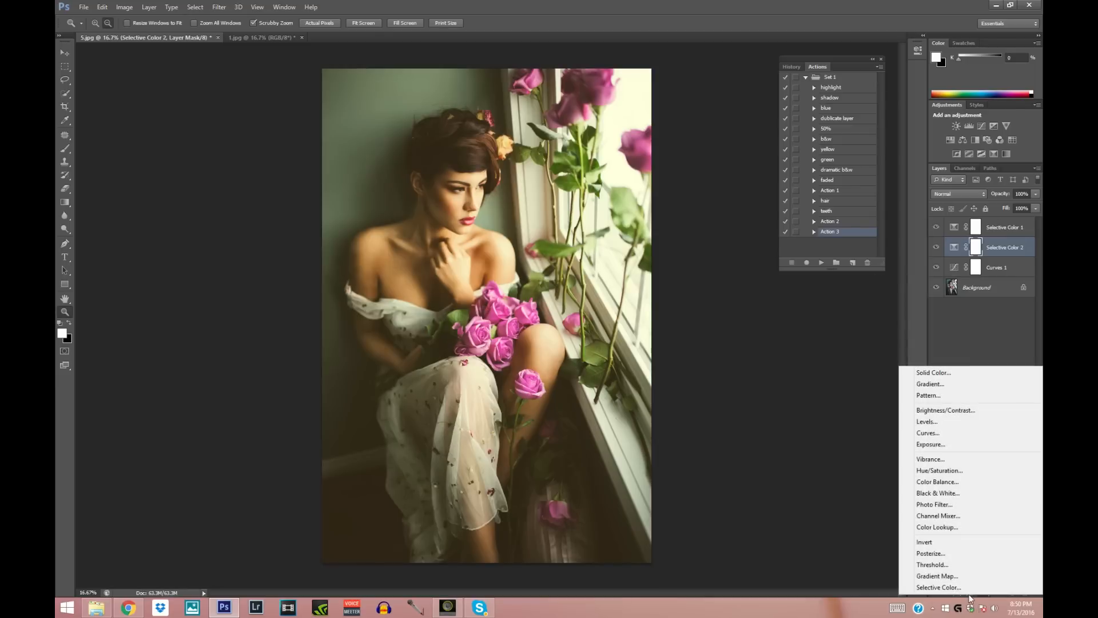
left_click(975, 589)
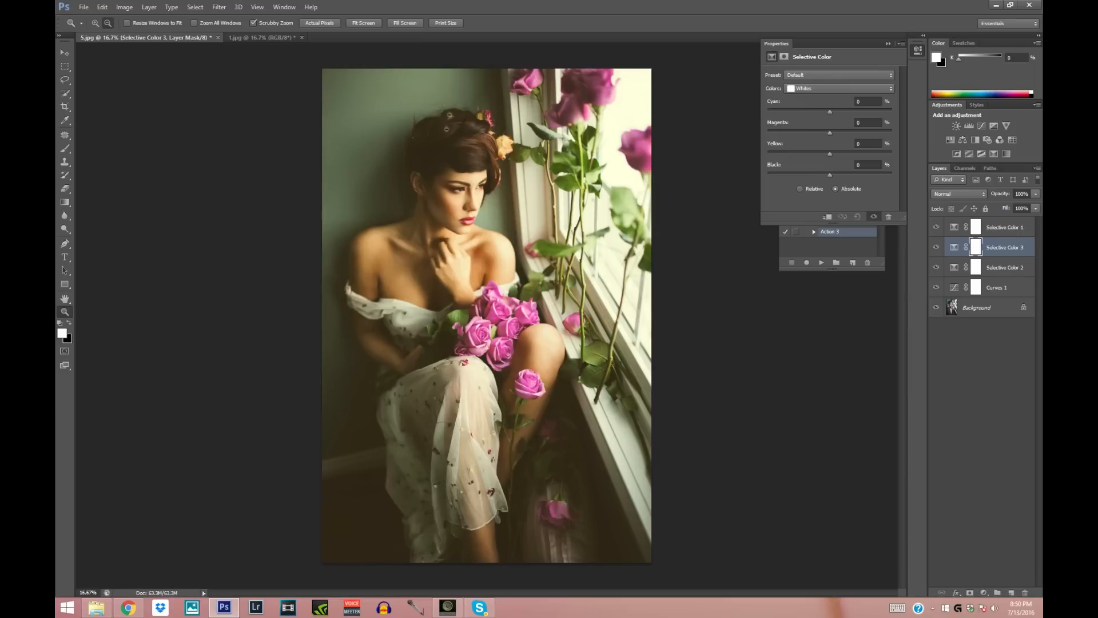
left_click(839, 85)
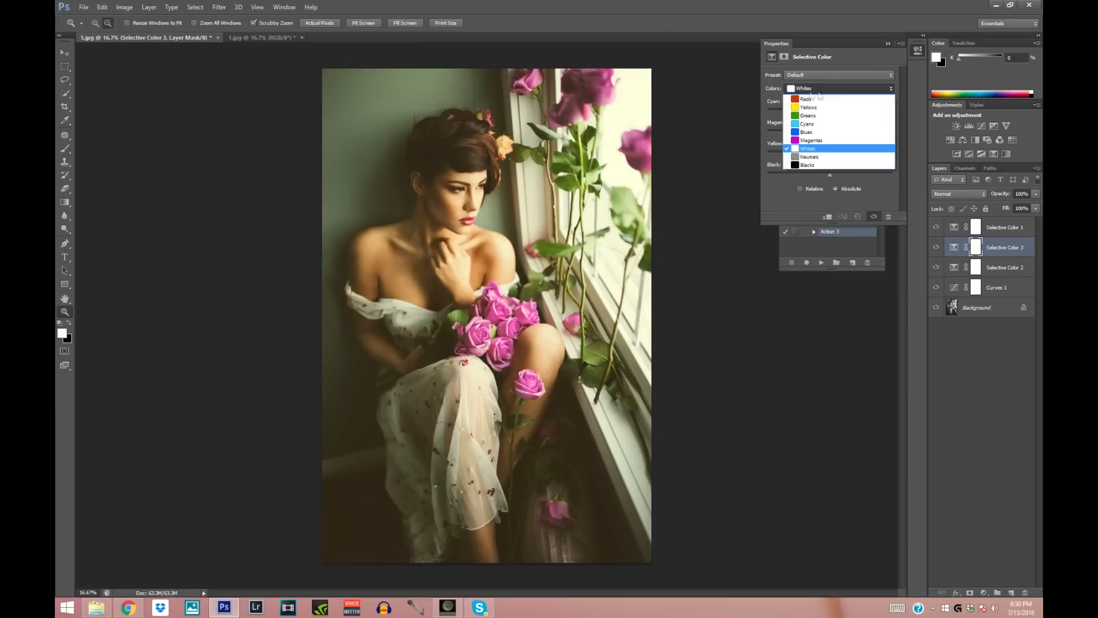
left_click(808, 140)
Step: Recolor the roses by setting the Magentas to Cyan -93%, Magenta -12%, Yellow +100%, and Black -26%
left_click(829, 113)
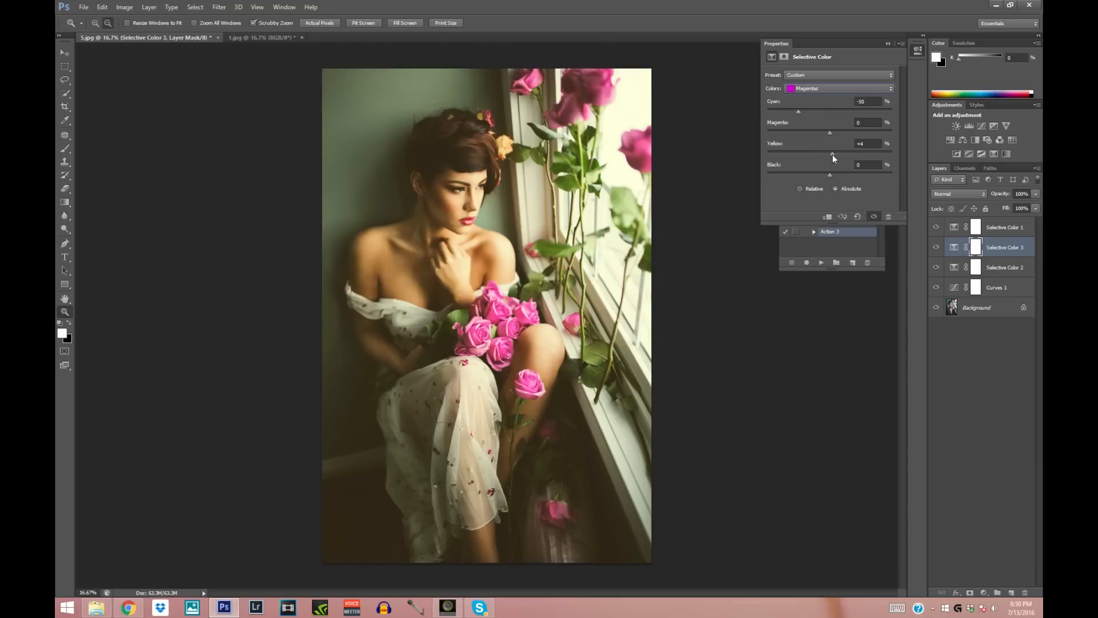
left_click_drag(855, 155, 858, 154)
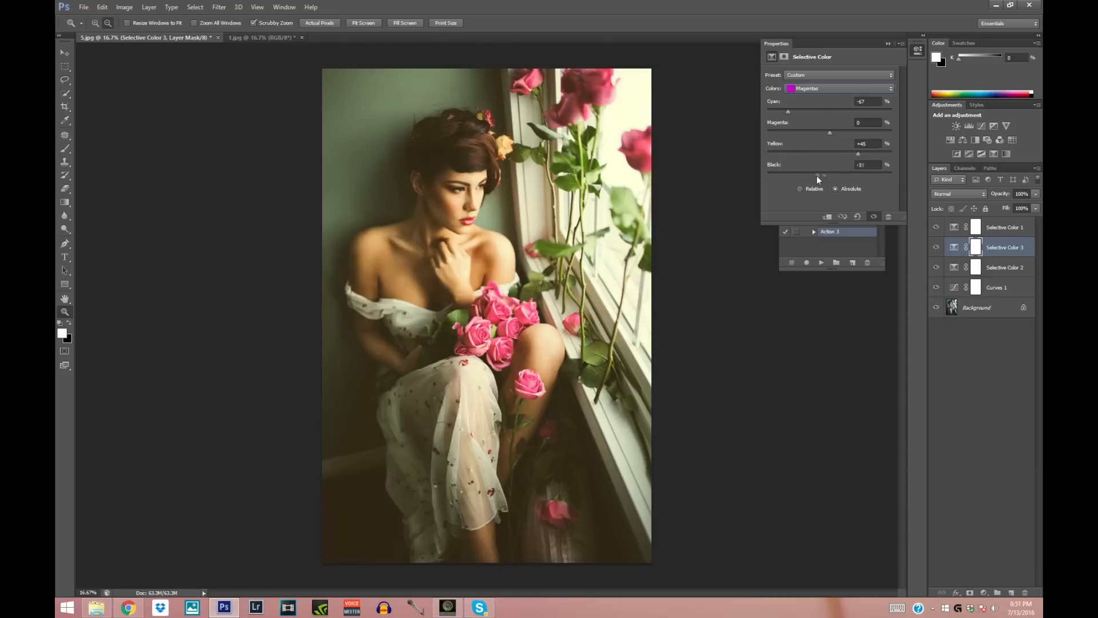
left_click_drag(821, 179, 817, 179)
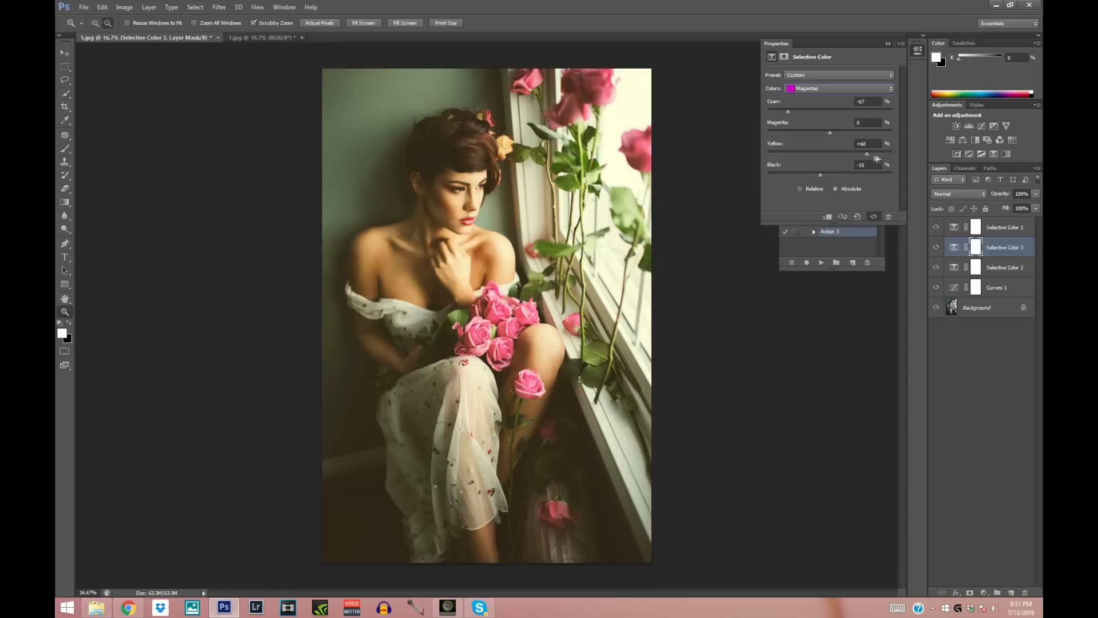
left_click_drag(818, 176, 809, 177)
left_click_drag(812, 175, 813, 175)
left_click_drag(835, 135, 822, 135)
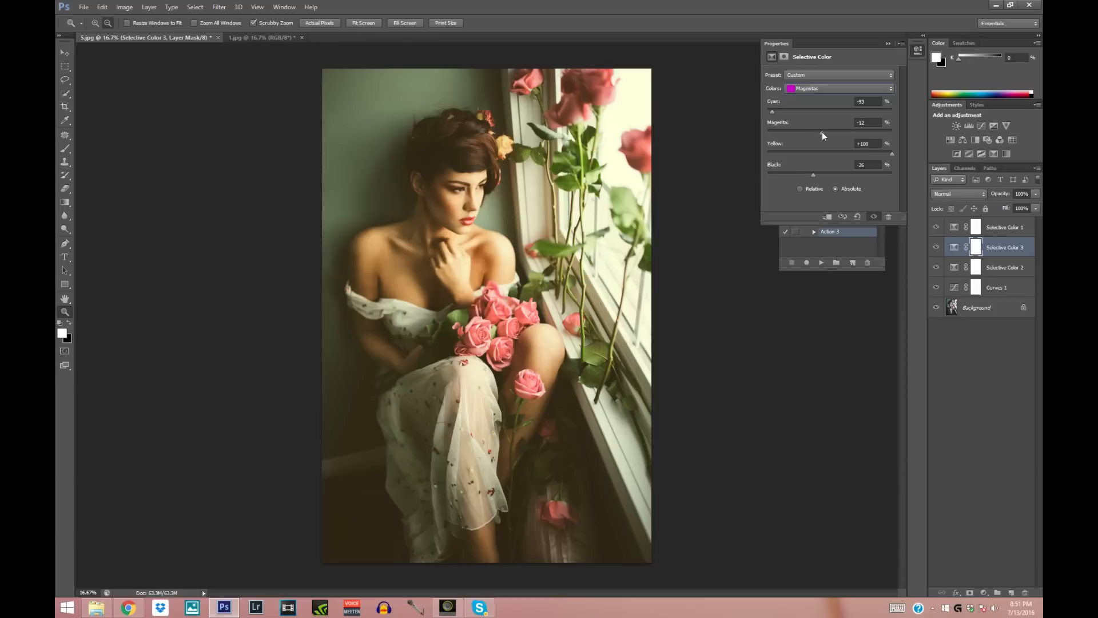
left_click(888, 44)
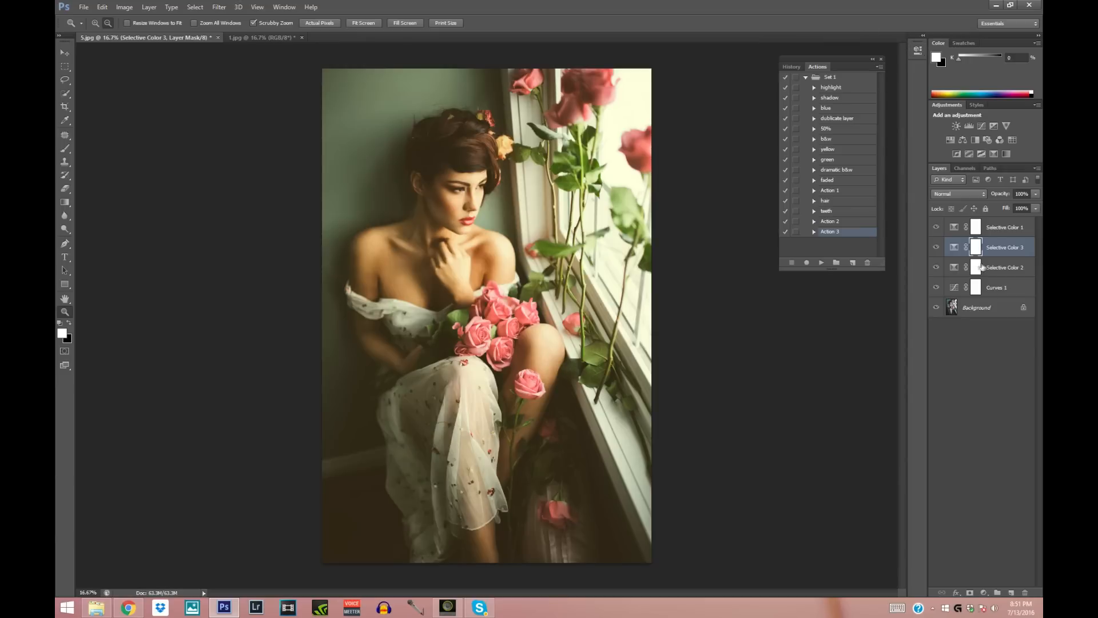
Step: Compare the roses with the Selective Color 3 layer hidden and shown
left_click(936, 247)
left_click(936, 247)
left_click(936, 247)
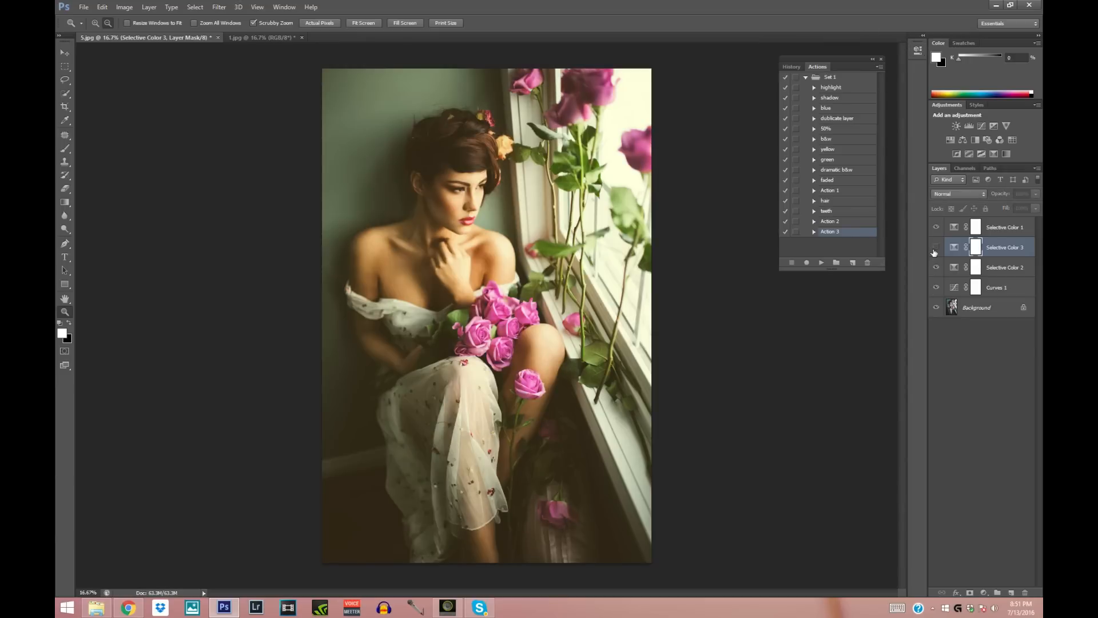
left_click(936, 247)
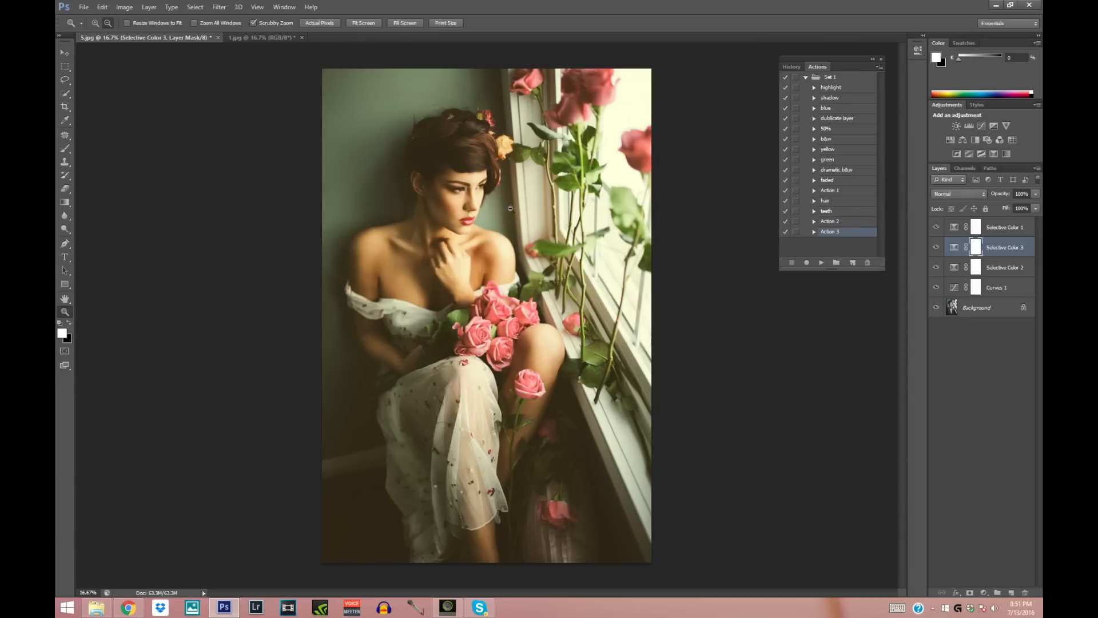
Step: Toggle the Selective Color 3 layer's visibility again to check its effect on the whole portrait
left_click(935, 247)
left_click(936, 247)
left_click(935, 247)
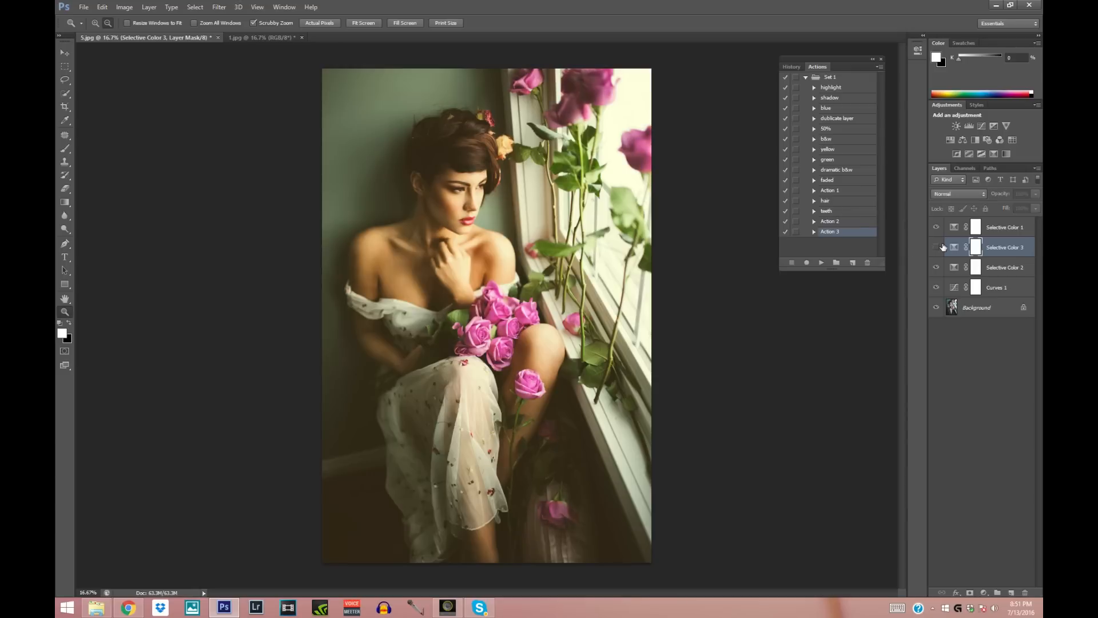
left_click(941, 247)
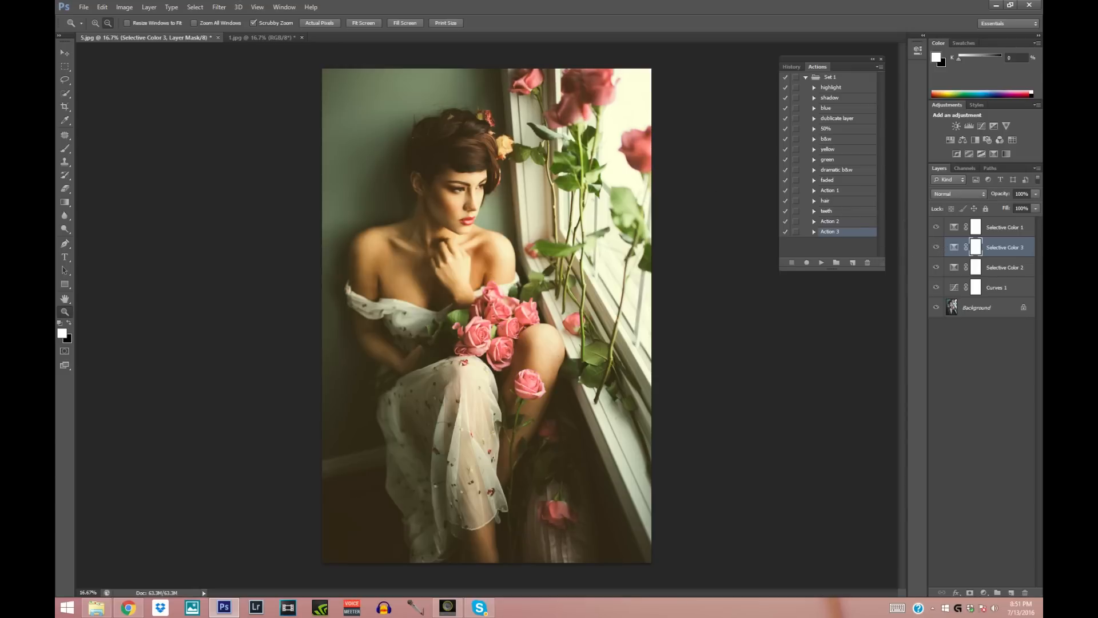
left_click(443, 253, "alt")
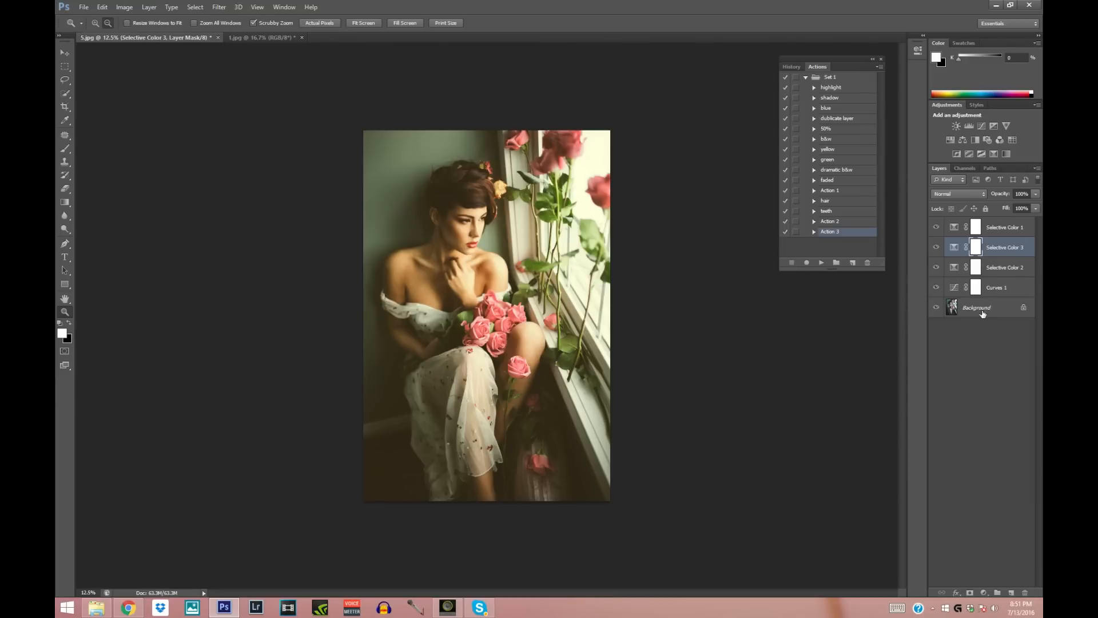
Step: Apply the Add Noise filter to the Background layer with Uniform distribution and Monochromatic off
left_click(983, 314)
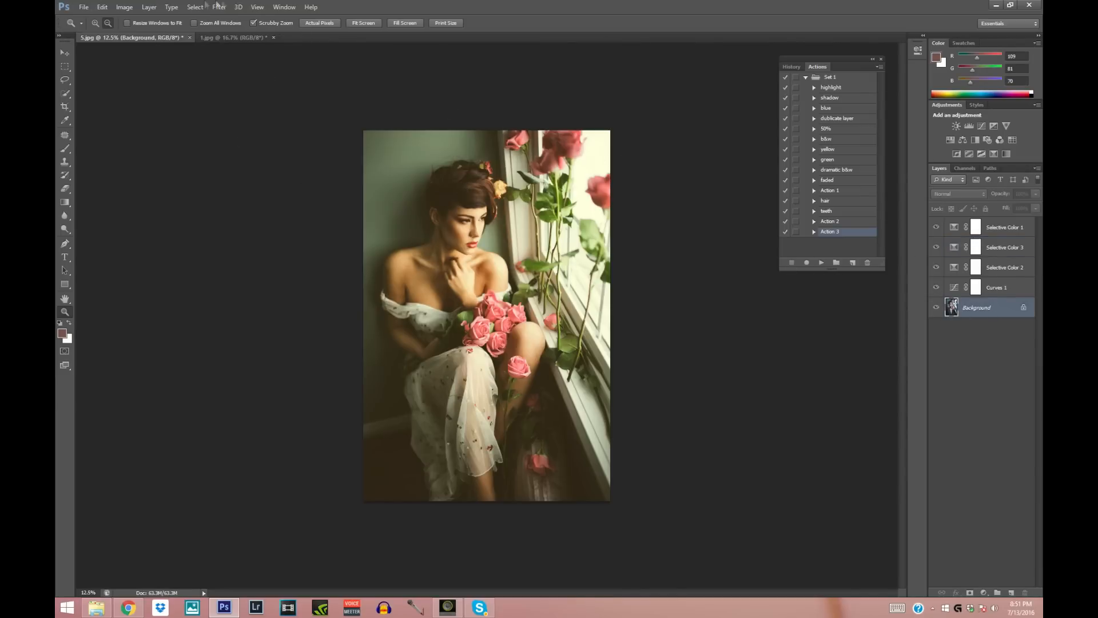
left_click(220, 7)
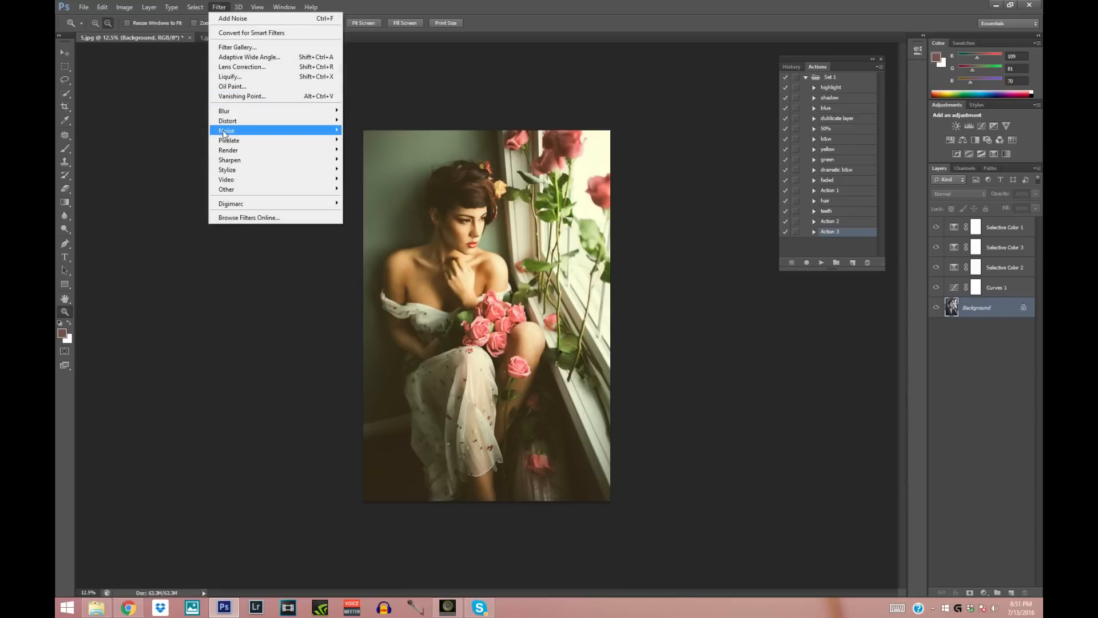
mouse_move(228, 131)
left_click(166, 131)
left_click_drag(655, 325, 622, 265)
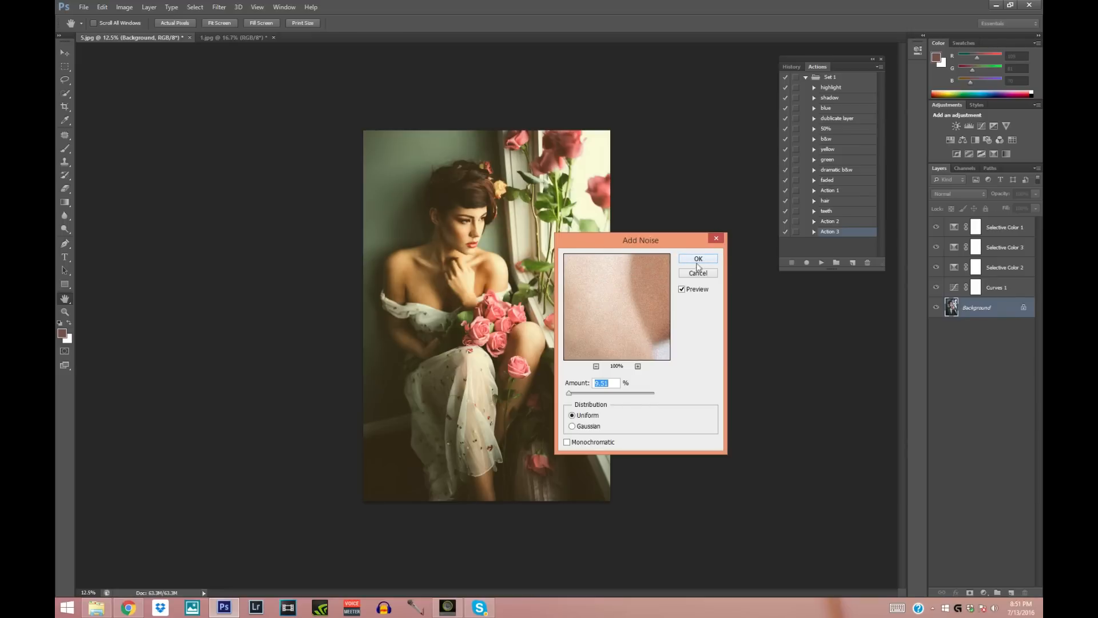
left_click(699, 259)
Step: Inspect the noise on the woman's face and skin up close
key("z")
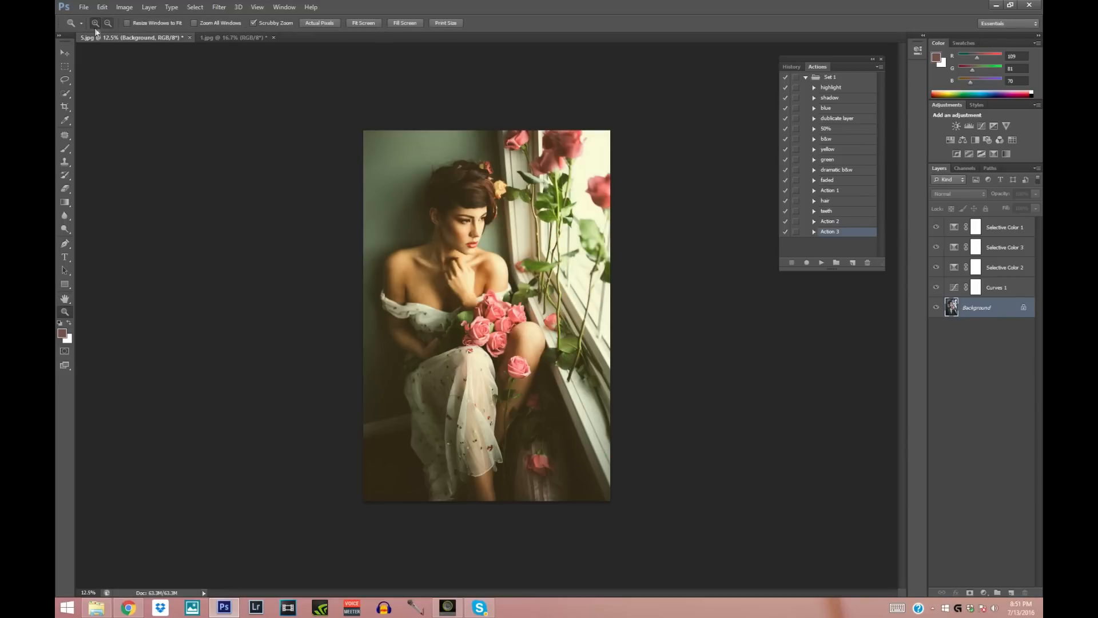
left_click(501, 187)
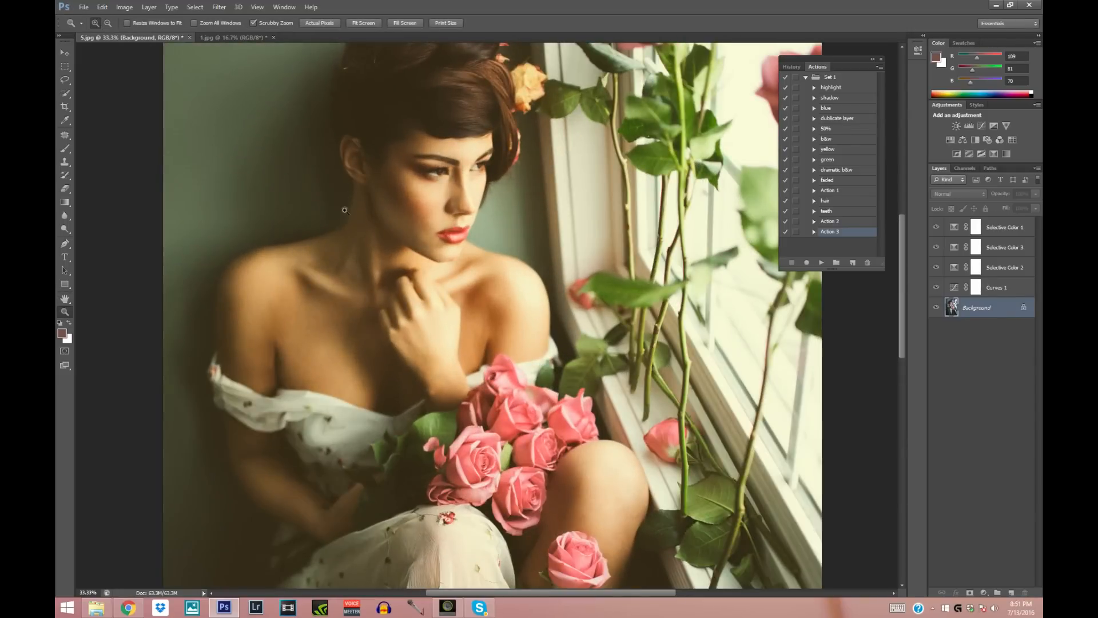
left_click(378, 200)
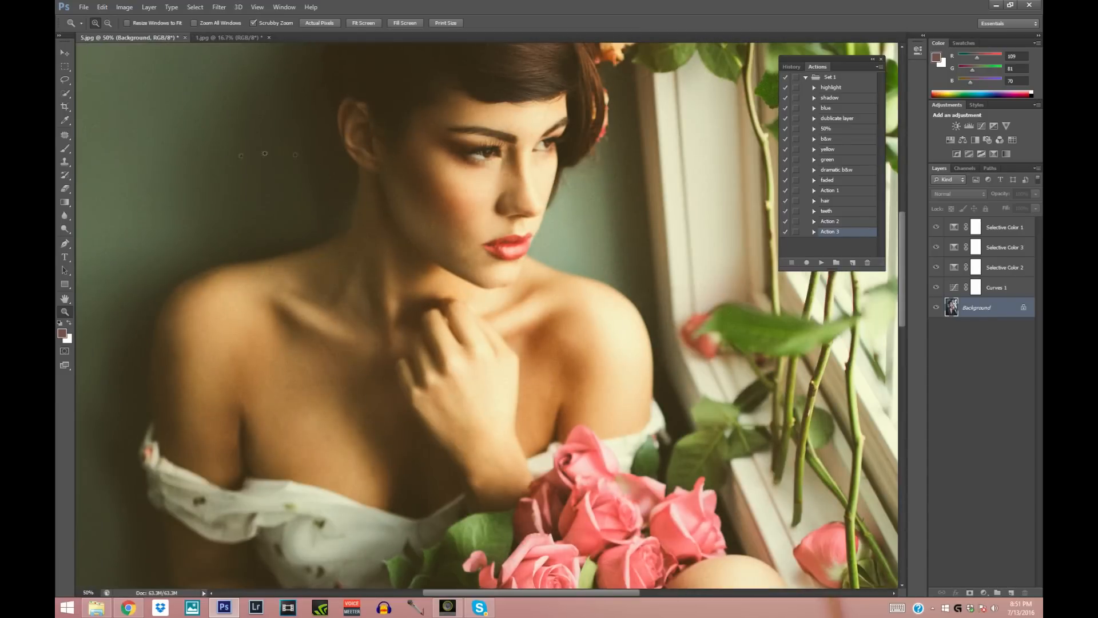
left_click(440, 199, "alt")
left_click(440, 199, "alt")
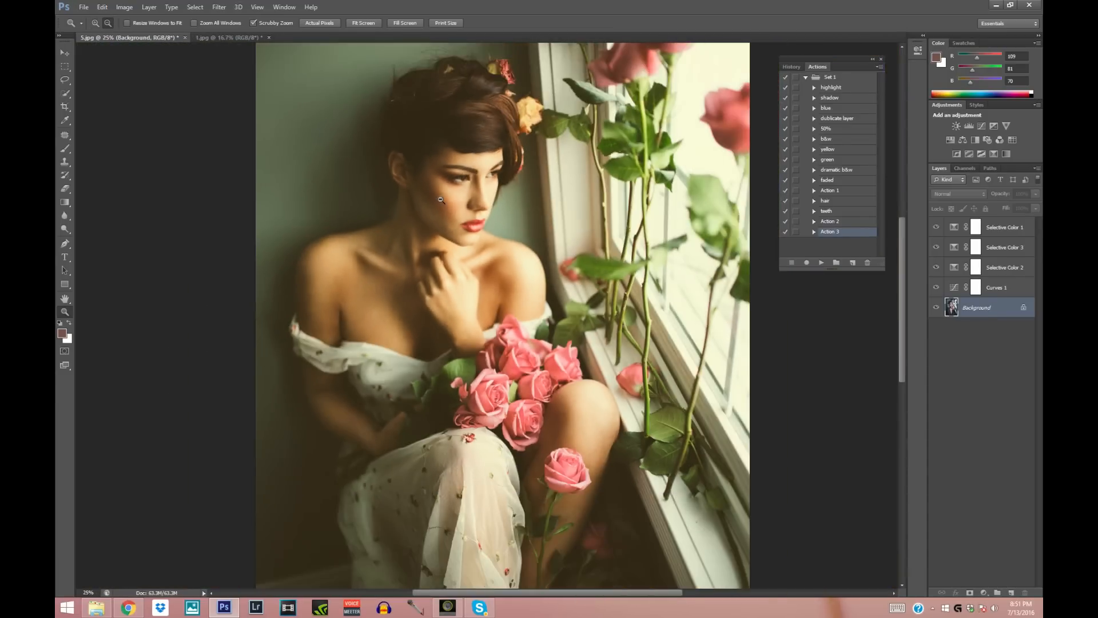
Step: Create a layer group at the top of the stack and move Curves 1 and the three Selective Color layers into it
left_click(998, 593)
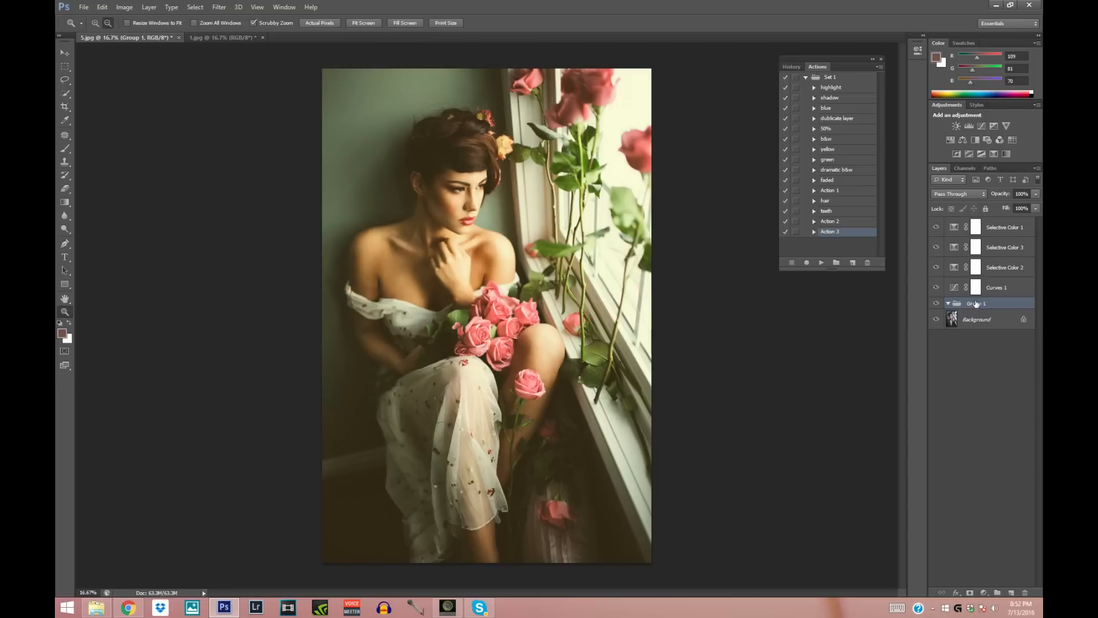
left_click_drag(975, 304, 984, 224)
left_click(1005, 299)
left_click(1005, 279, "shift")
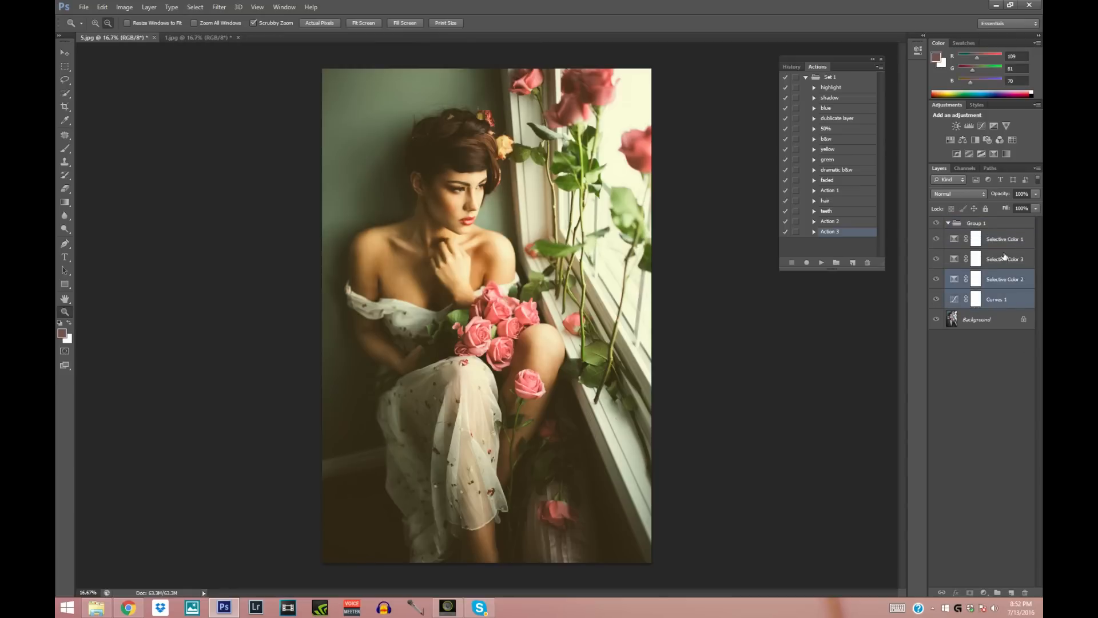
left_click(1005, 259, "shift")
left_click(1005, 239, "shift")
left_click_drag(1004, 239, 941, 224)
Step: Compare the portrait before and after grading by hiding and showing Group 1
left_click(937, 224)
left_click(936, 225)
left_click(936, 224)
left_click(936, 224)
left_click(936, 224)
left_click(936, 224)
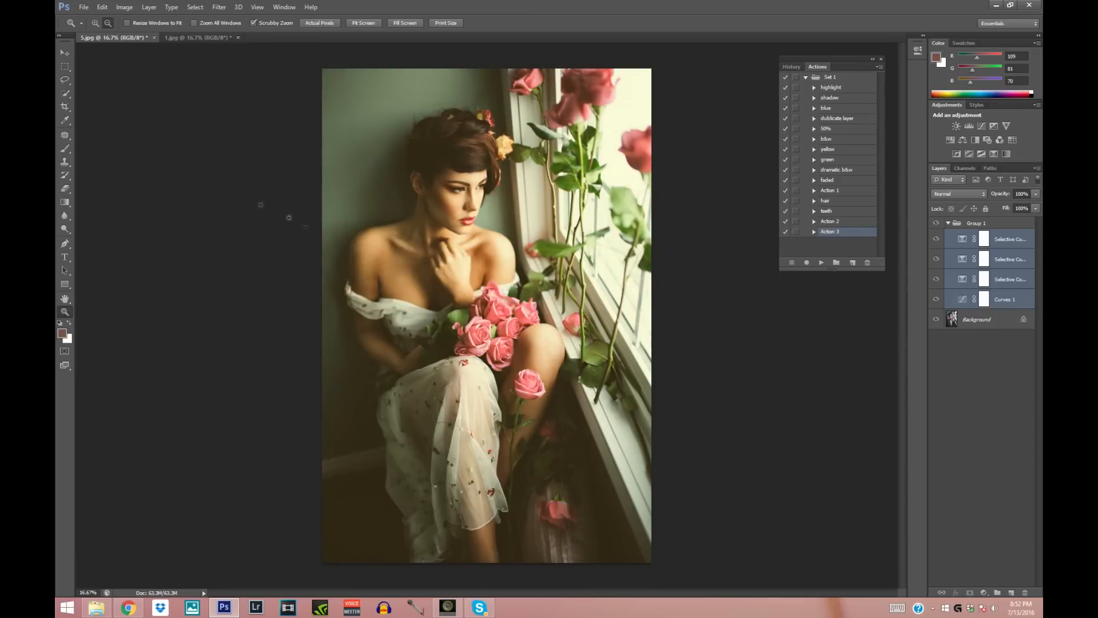
Step: Switch to the 1.jpg document and delete Group 1 together with its adjustment layers
left_click(186, 39)
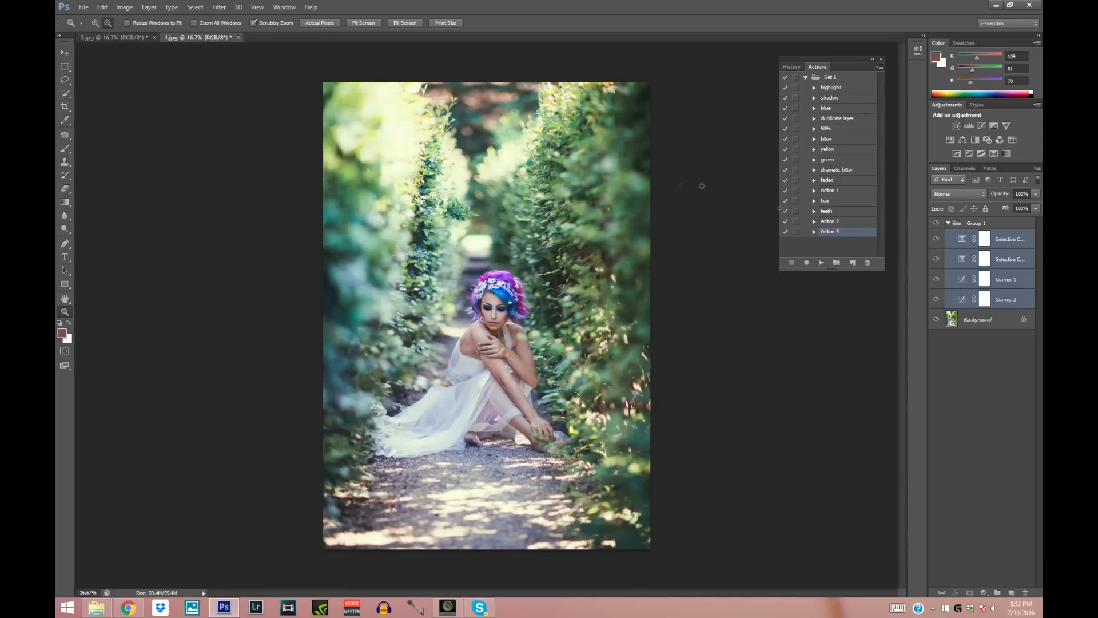
left_click(972, 224)
left_click_drag(972, 224, 1028, 595)
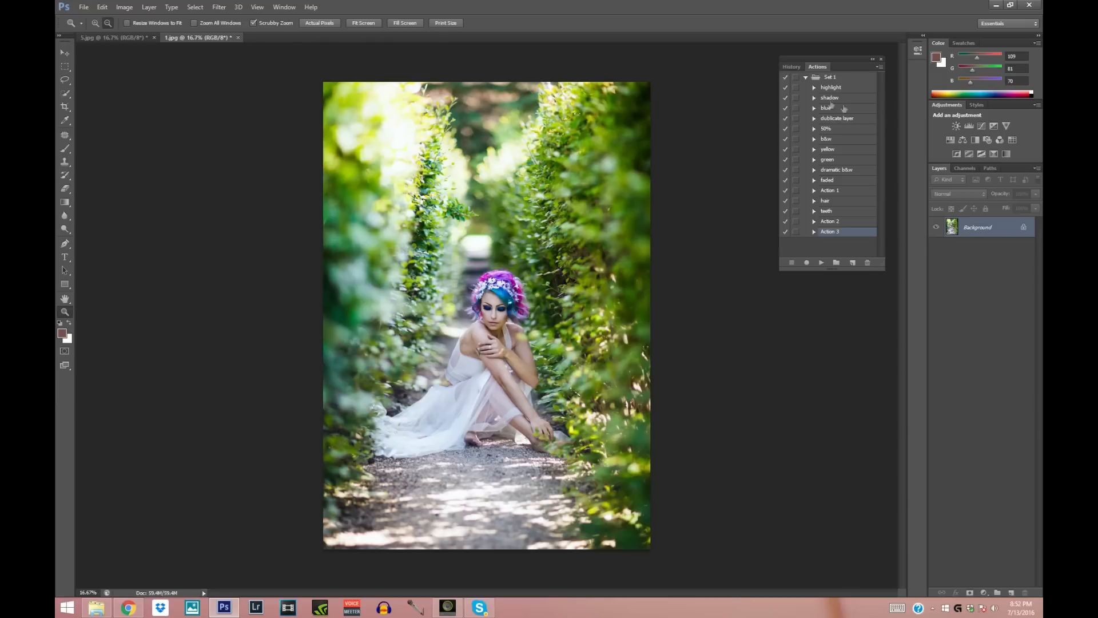
Step: Start recording a new action named "vsco film 1" in Set 1
left_click(881, 59)
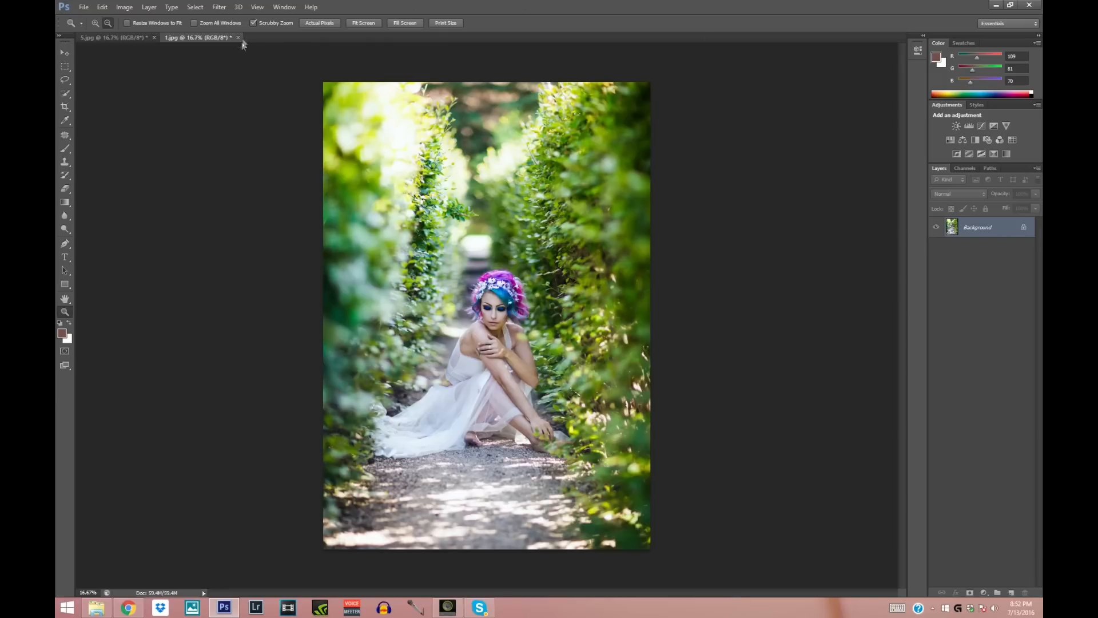
left_click(284, 7)
left_click(290, 67)
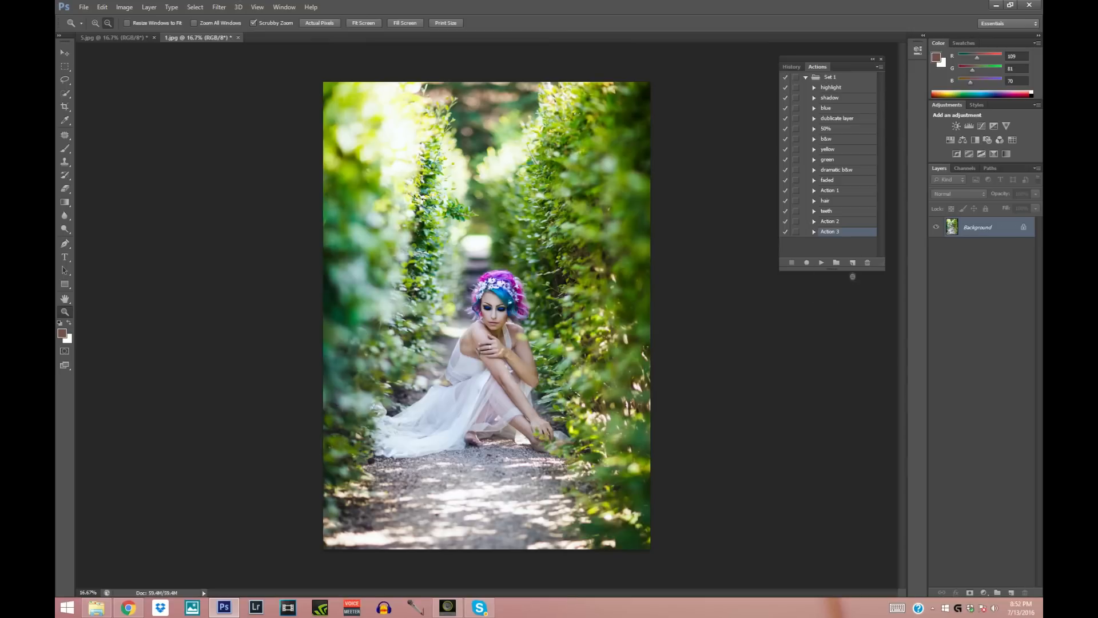
left_click(850, 262)
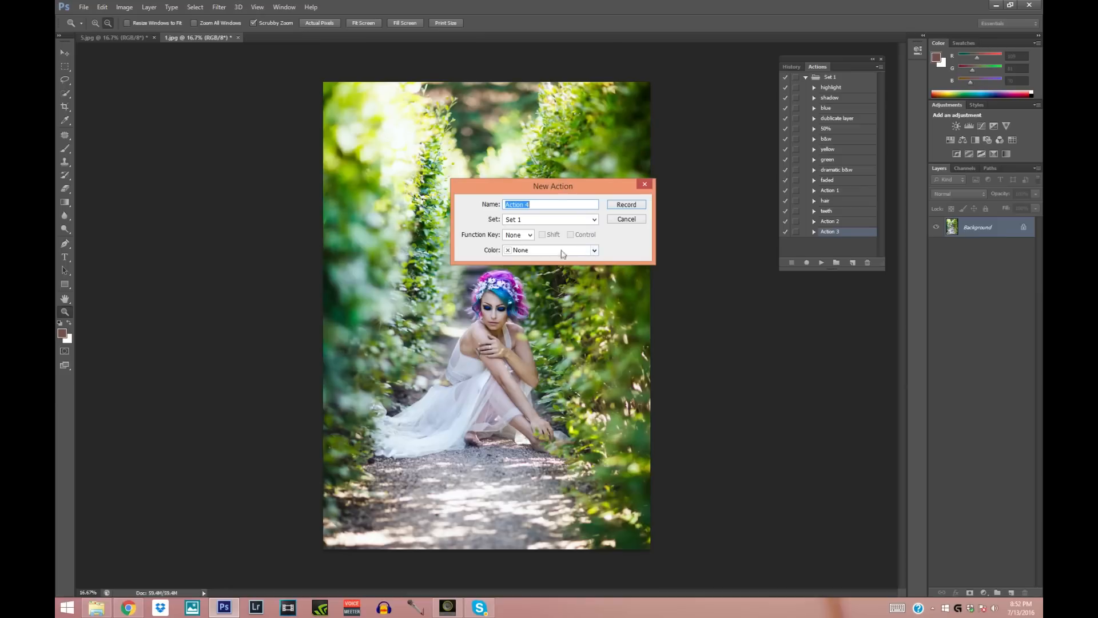
type("vsco film 1")
left_click(627, 204)
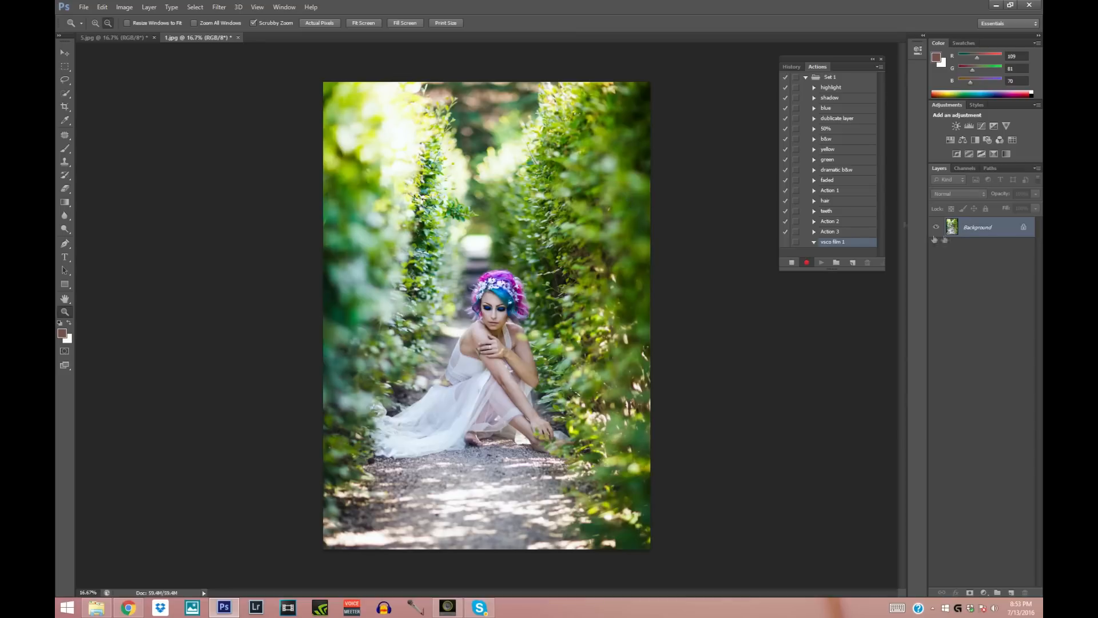
Step: Add a Selective Color layer above the Background, set Yellow to -100% for the Greens, and slightly reduce their Black
left_click(984, 592)
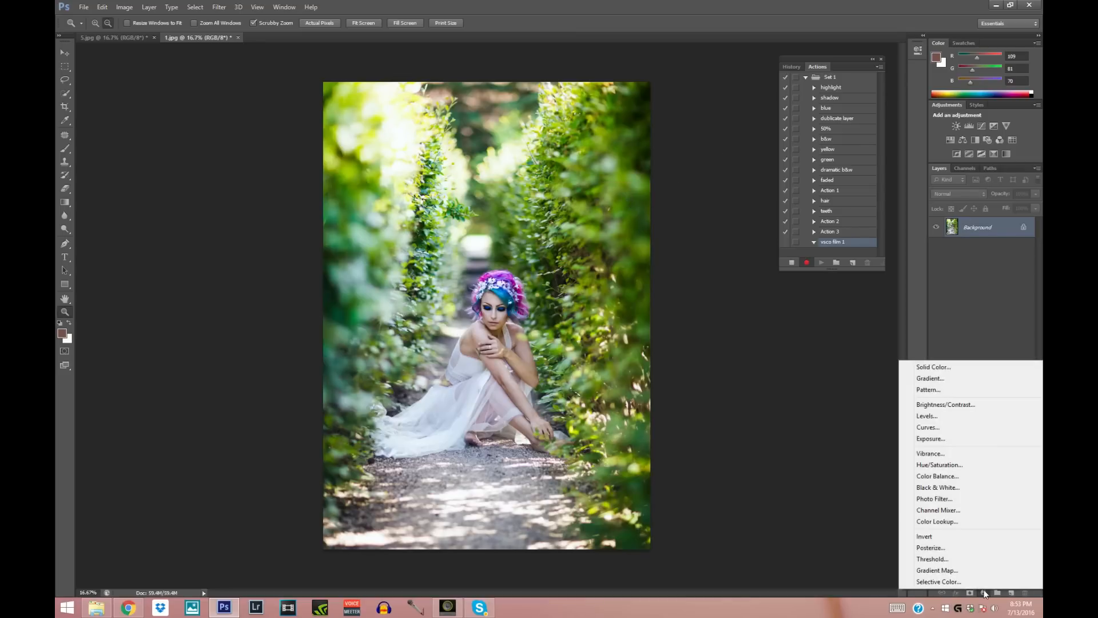
left_click(944, 582)
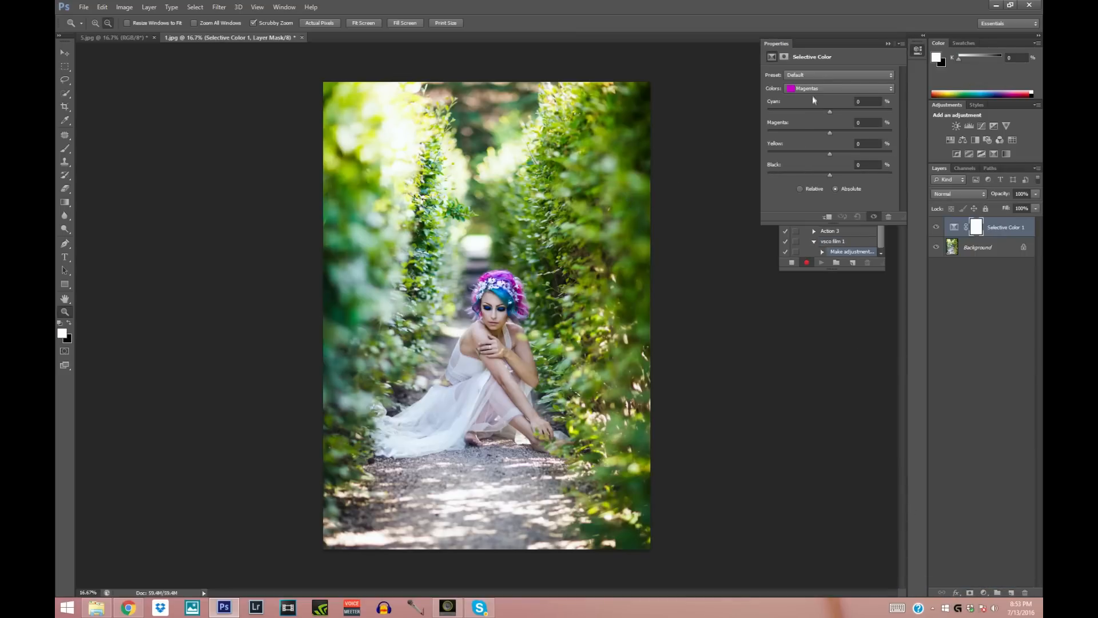
left_click(814, 90)
left_click(809, 115)
left_click_drag(830, 153, 752, 153)
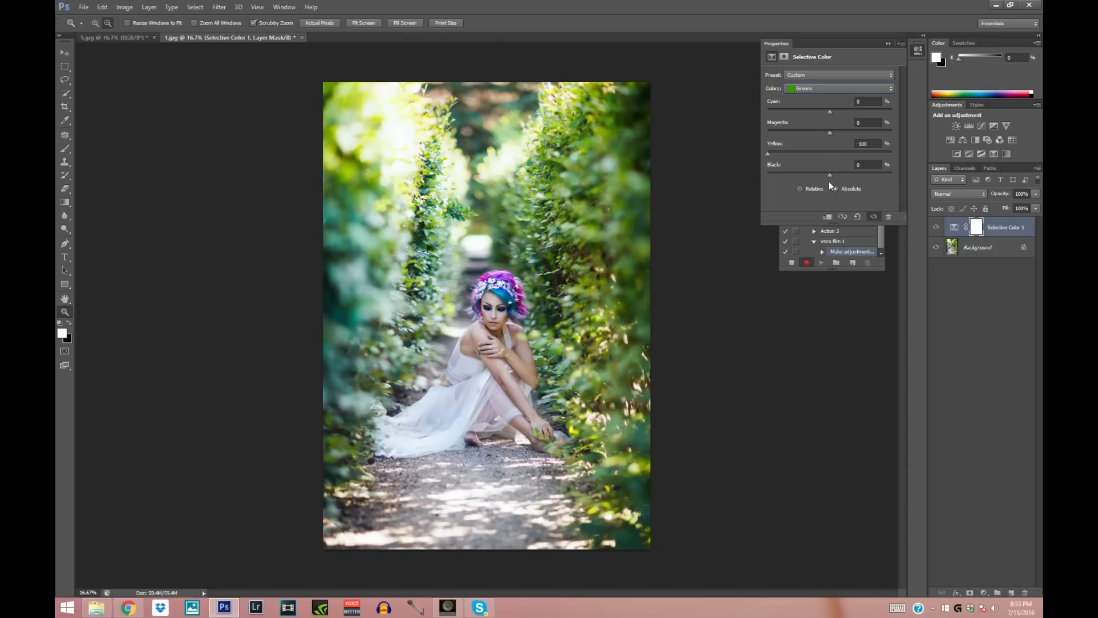
left_click_drag(829, 176, 824, 176)
Step: For the Yellows, set Cyan to +11%, Yellow to -55%, and Black to -7%
left_click(827, 87)
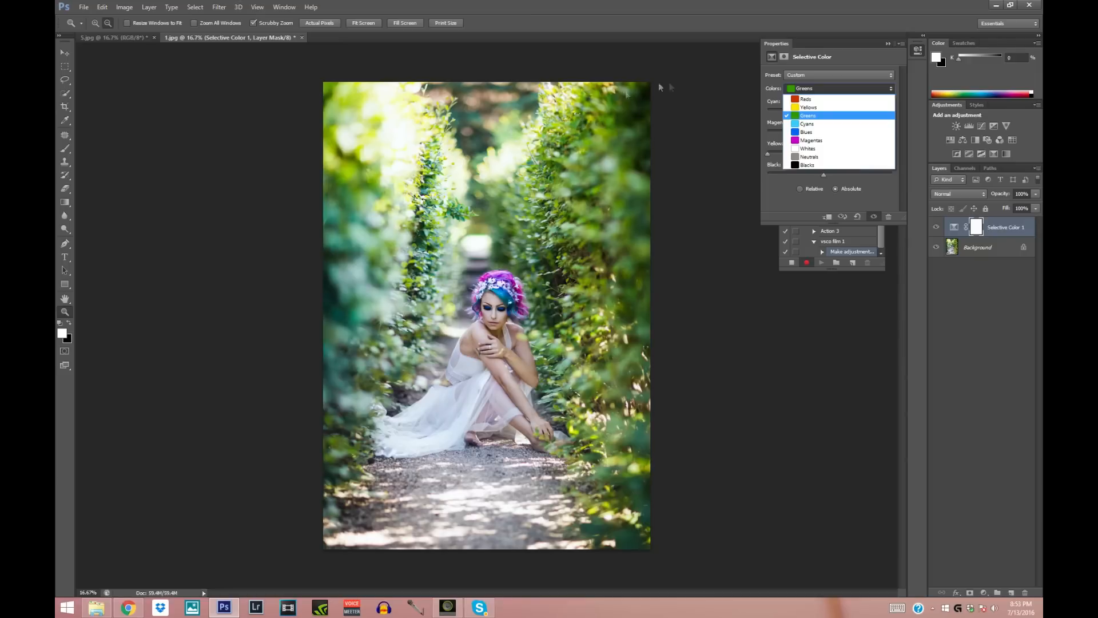
left_click(803, 107)
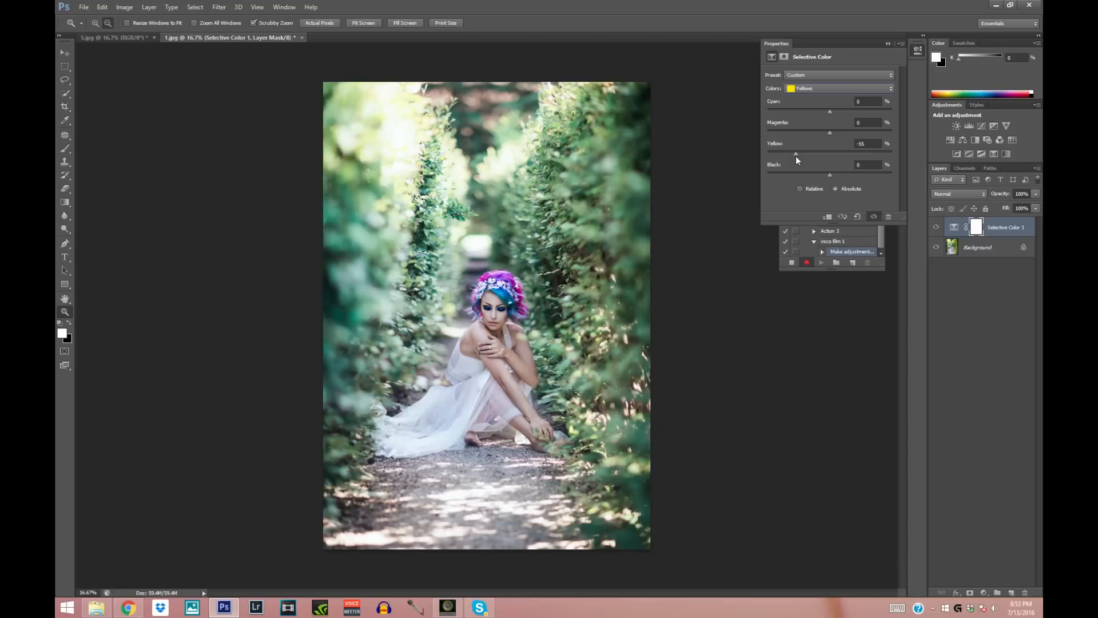
mouse_move(832, 176)
left_mouse_down()
mouse_move(787, 177)
mouse_move(846, 177)
mouse_move(825, 177)
left_mouse_up()
left_click_drag(837, 113, 837, 113)
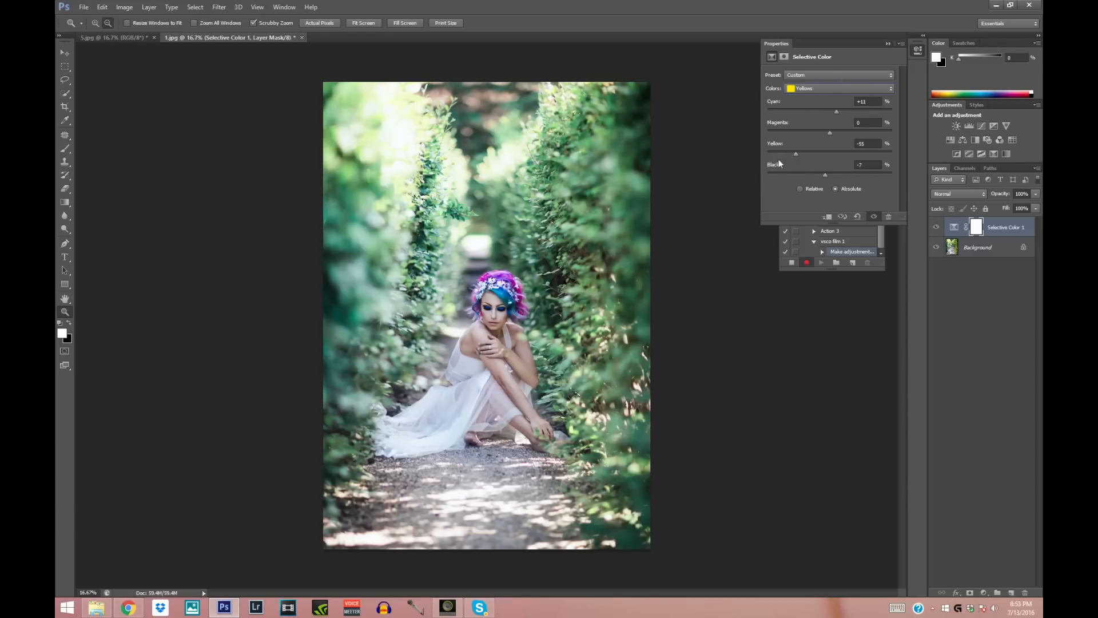
Step: Set the Reds to Cyan -9%, Yellow +6%, and Black +26%, and compare the image with Selective Color 1 hidden and shown
left_click(835, 88)
left_click(817, 133)
left_click(808, 89)
left_click(818, 119)
left_click(832, 88)
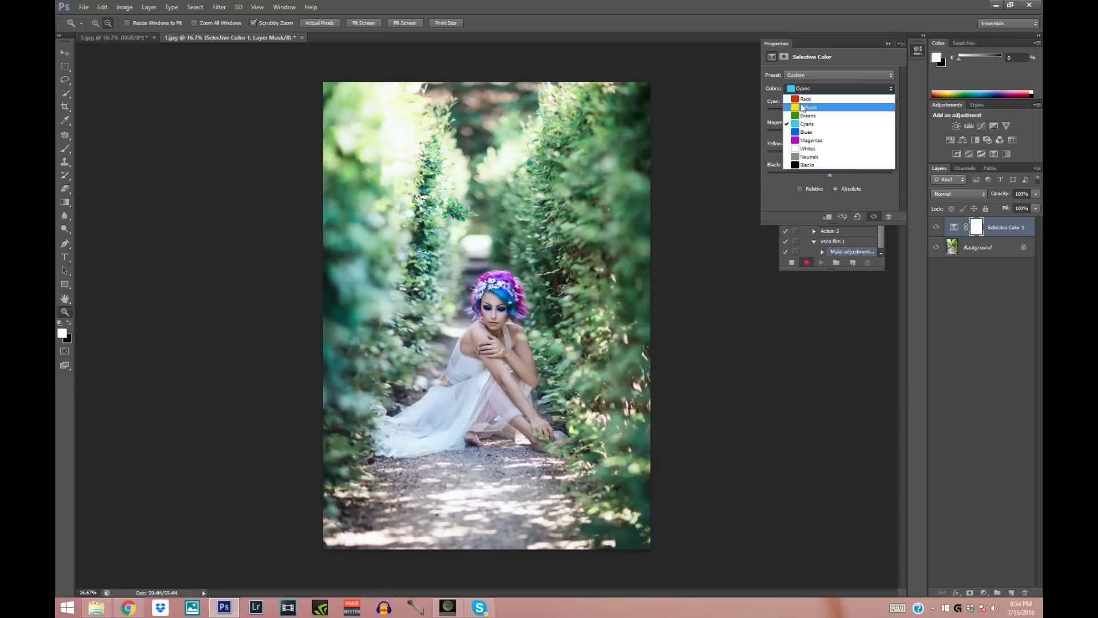
left_click(802, 99)
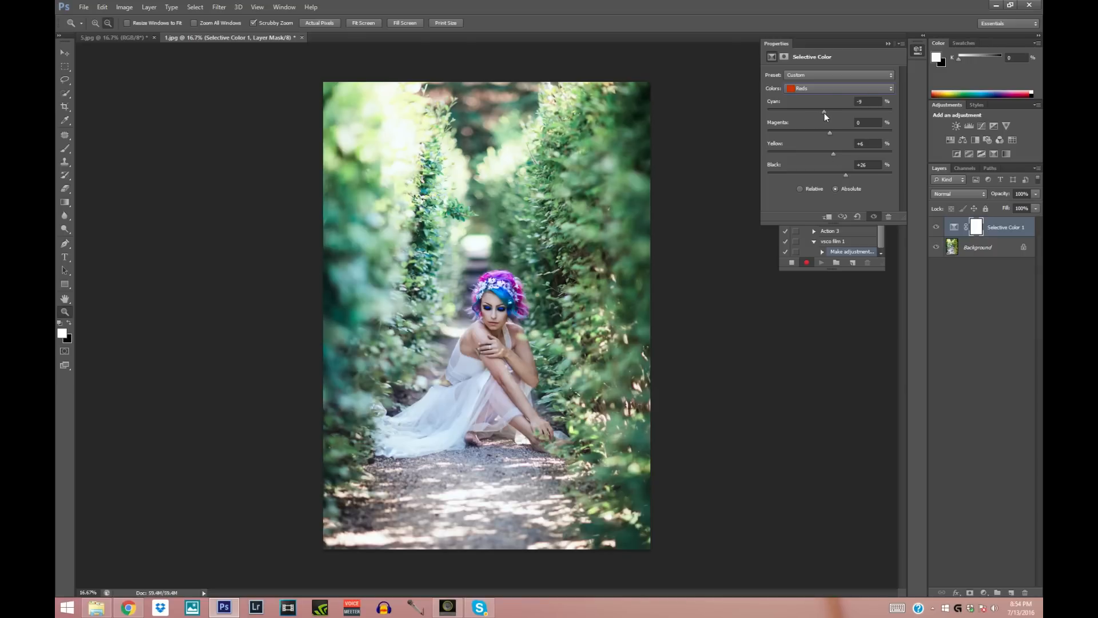
left_click(888, 44)
left_click(938, 227)
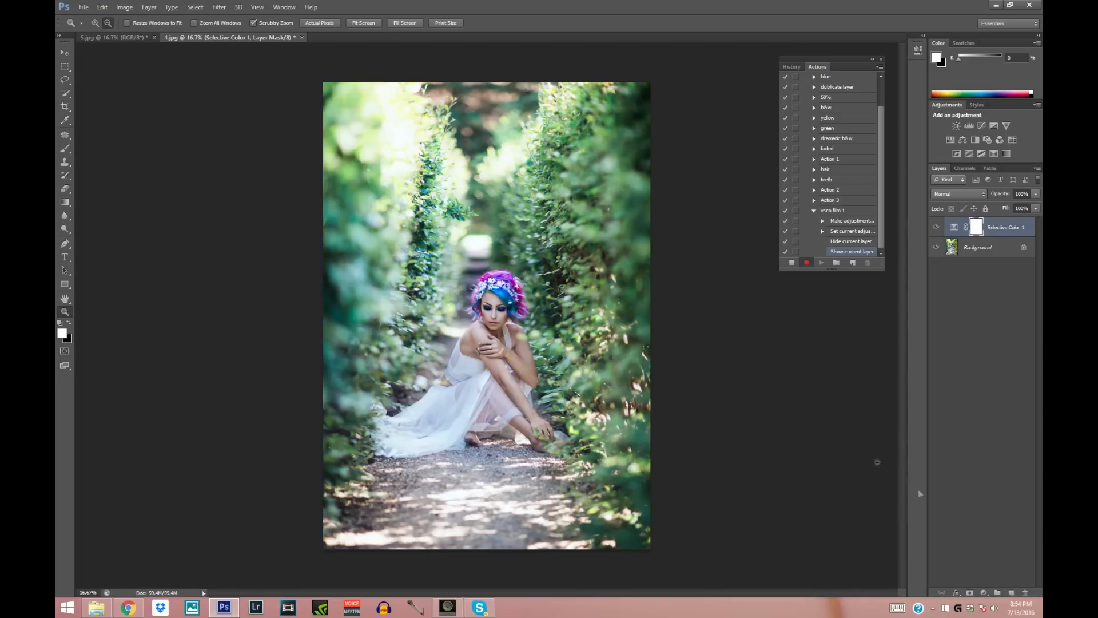
Step: Add a Curves layer above Selective Color 1 and lift the darkest end of the RGB curve for faded shadows, anchoring the midtones
left_click(984, 592)
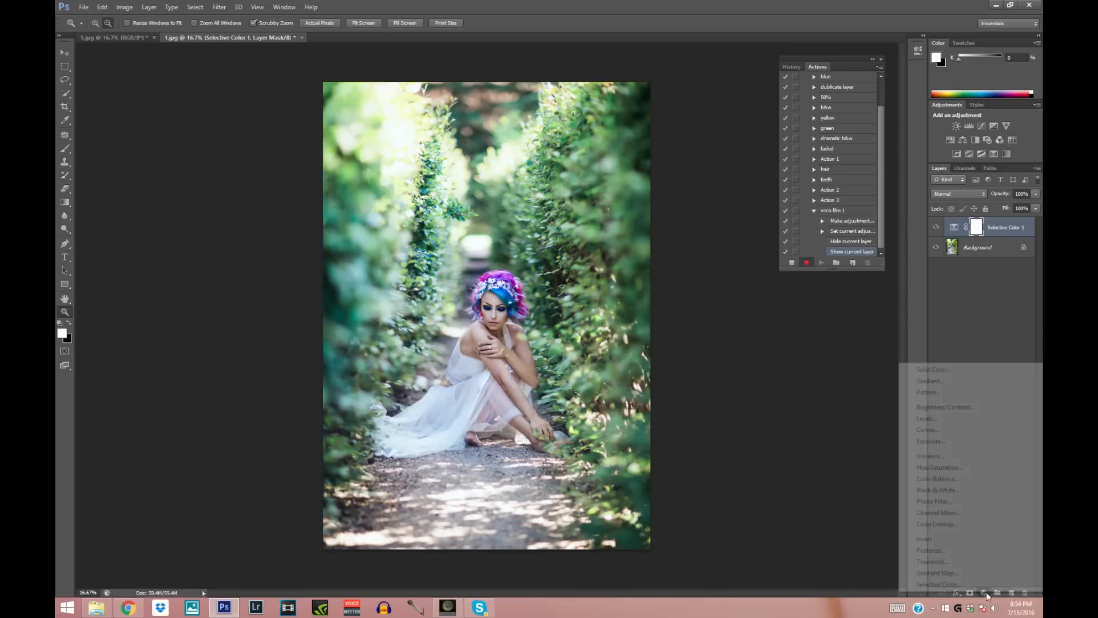
left_click(932, 435)
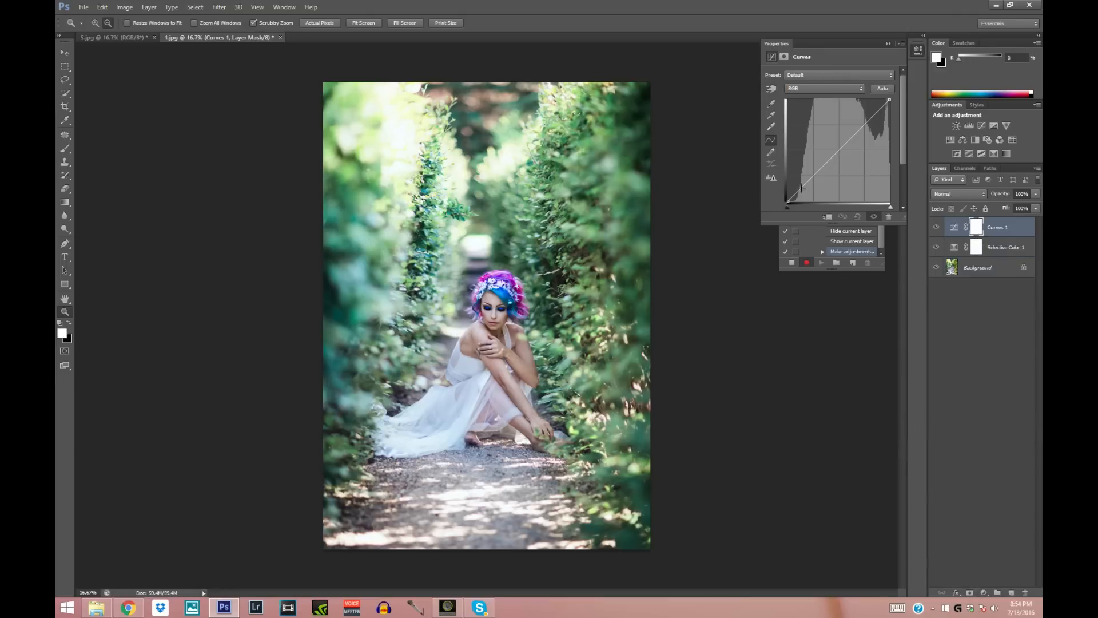
left_click(799, 189)
left_click(812, 176)
left_click(838, 151)
left_click(812, 177)
mouse_move(799, 189)
left_mouse_down()
mouse_move(786, 189)
mouse_move(797, 183)
left_mouse_up()
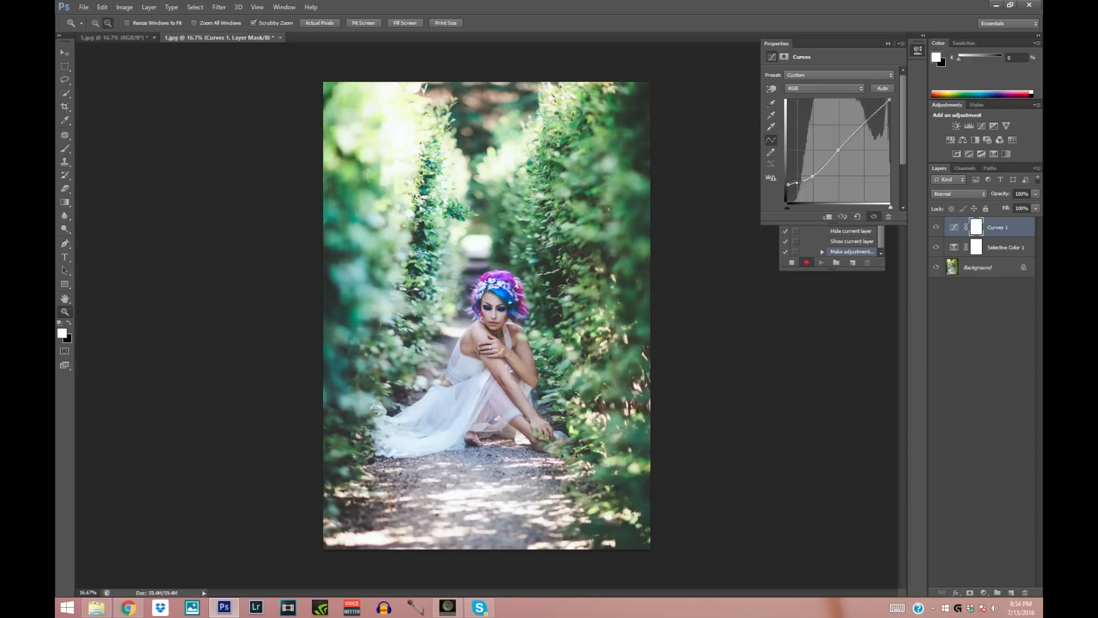
left_click(887, 43)
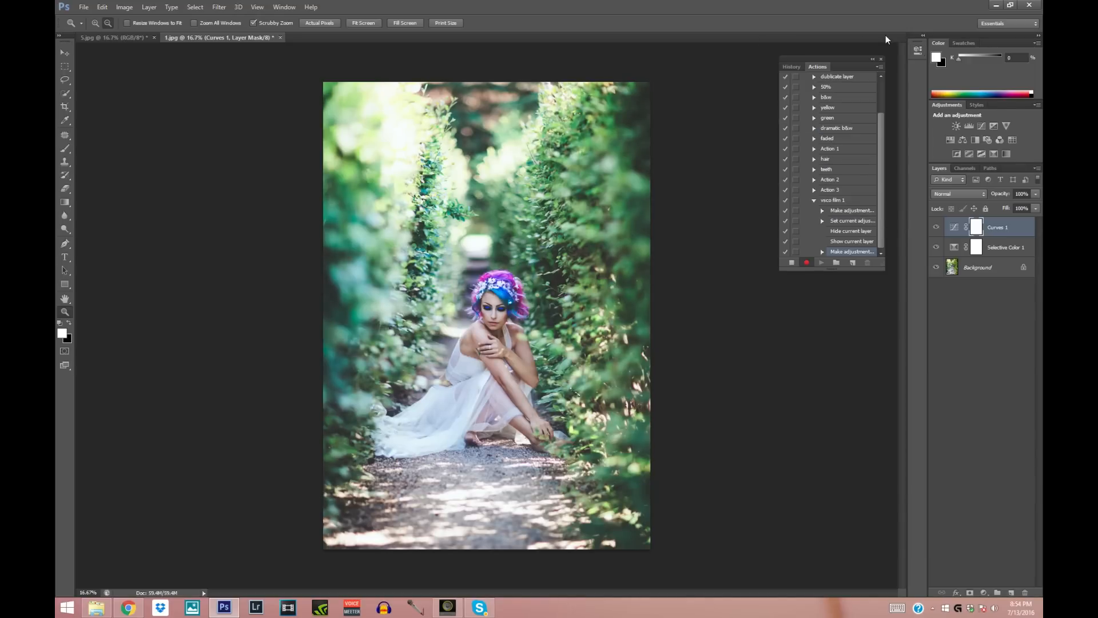
Step: Add another Selective Color layer directly above the Background layer
left_click(989, 271)
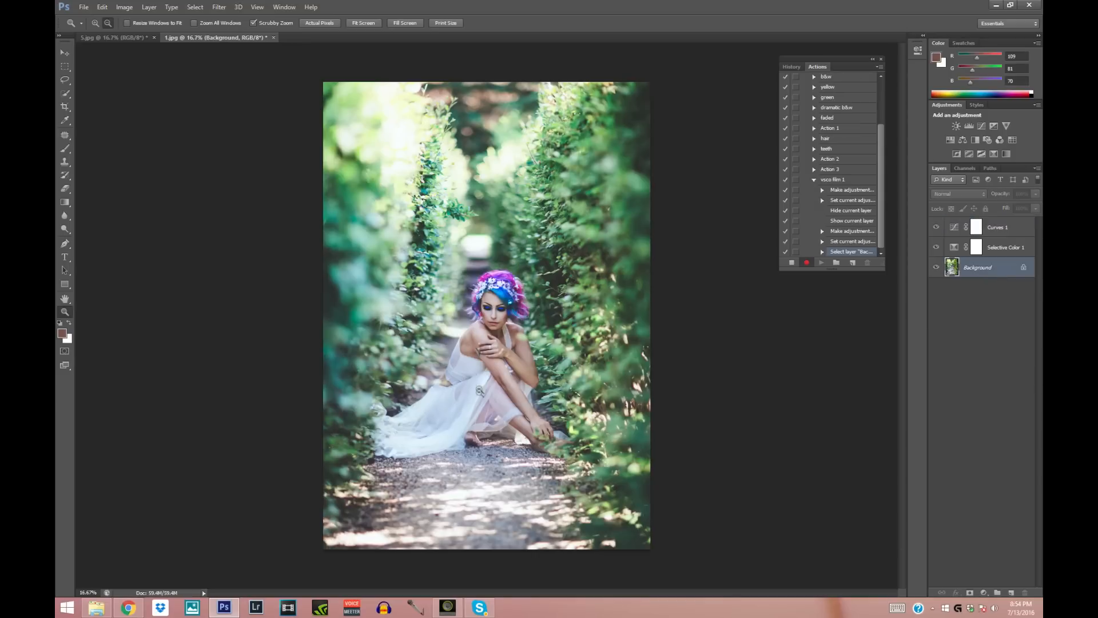
left_click(984, 593)
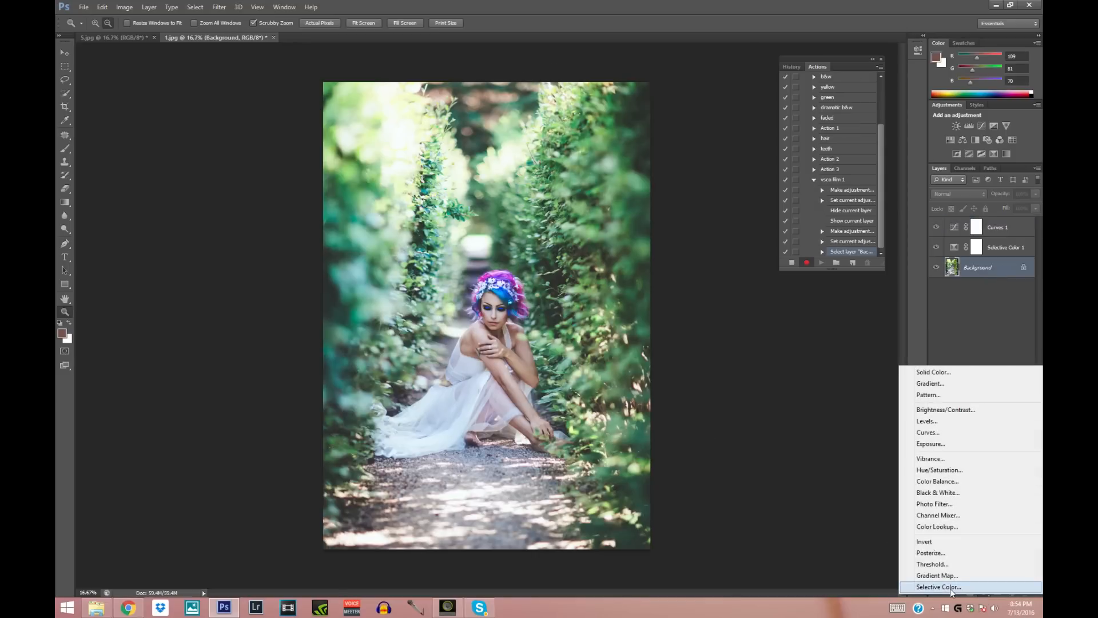
left_click(952, 587)
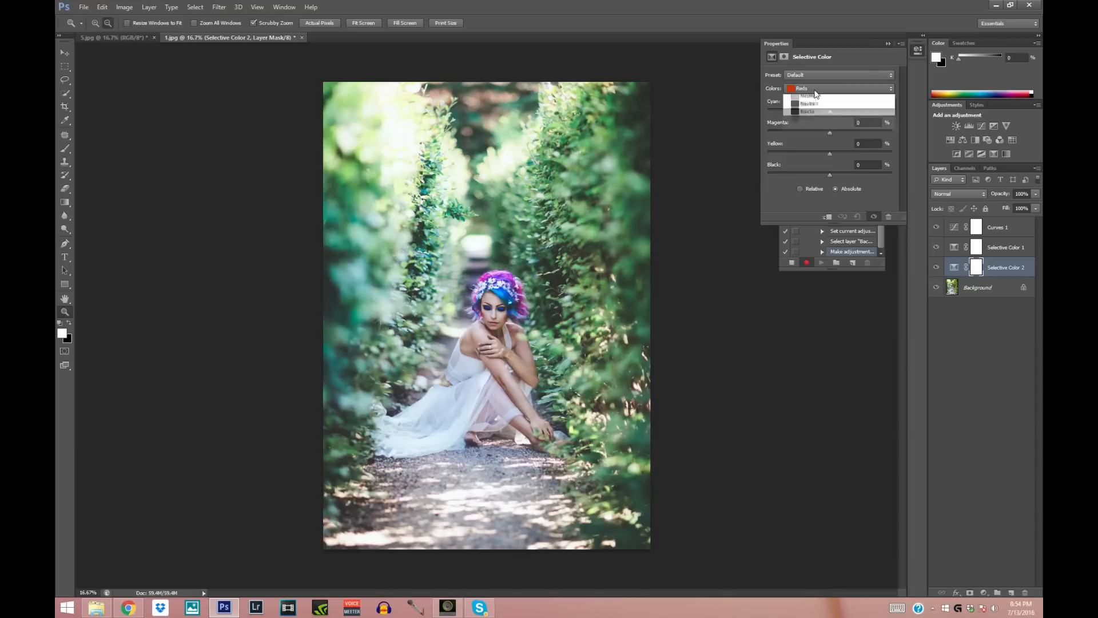
Step: In the new Selective Color layer, set the Whites to Magenta +2%, Yellow -10%, and Black +4%, keeping Cyan at 0
left_click(818, 88)
left_click(806, 148)
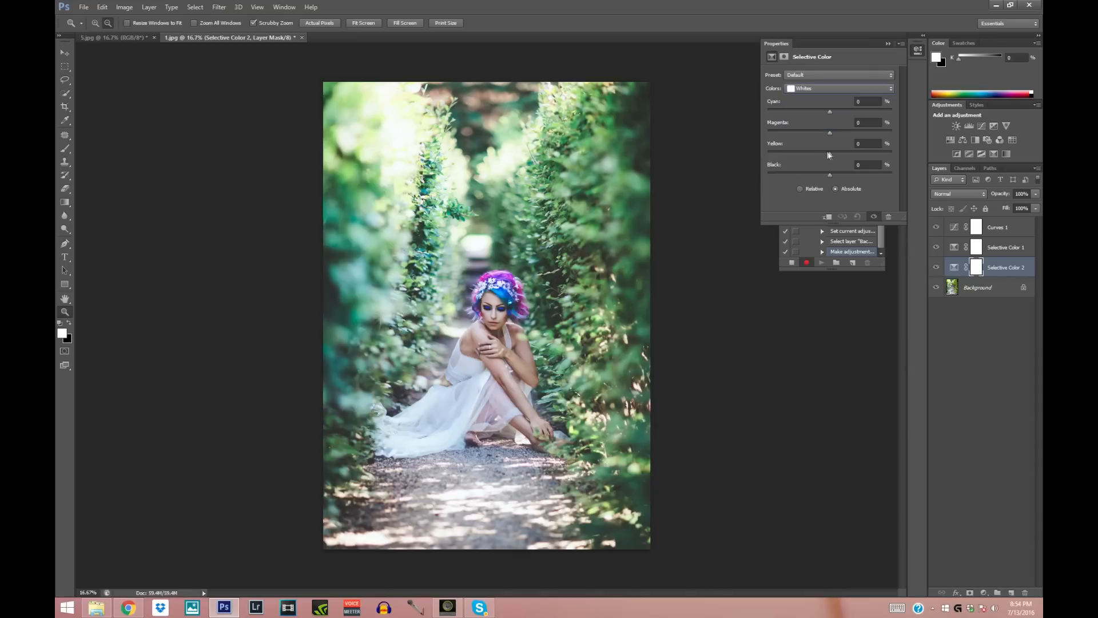
left_click_drag(830, 154, 830, 153)
left_click_drag(822, 154, 827, 144)
left_click_drag(832, 113, 825, 113)
left_click(864, 101)
left_click_drag(835, 134, 829, 132)
left_click_drag(827, 179, 837, 176)
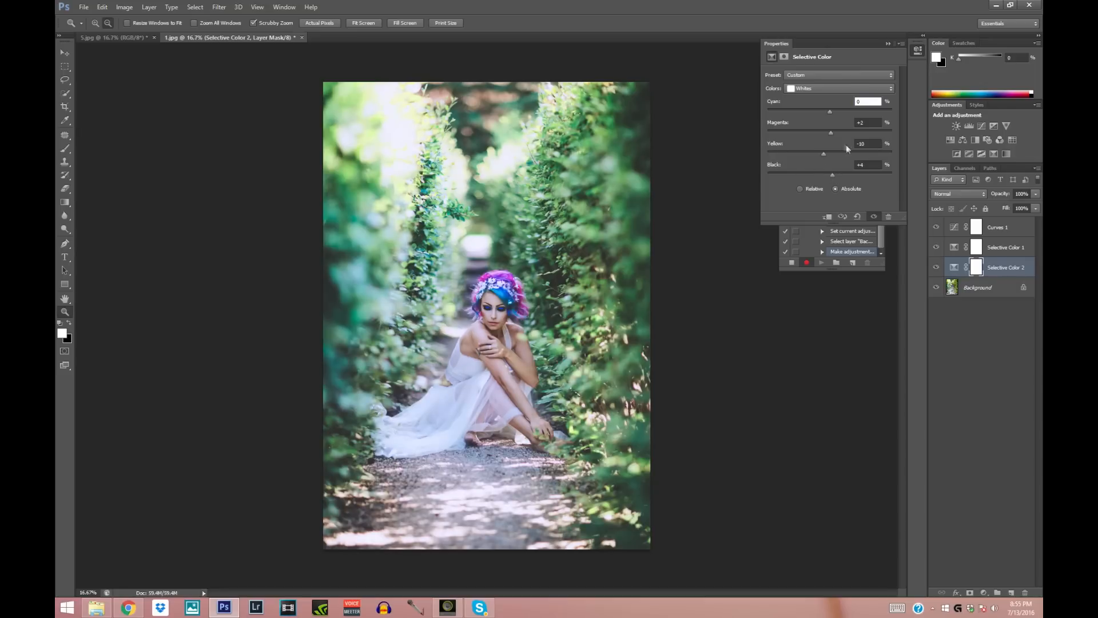
left_click(870, 165)
left_click(887, 44)
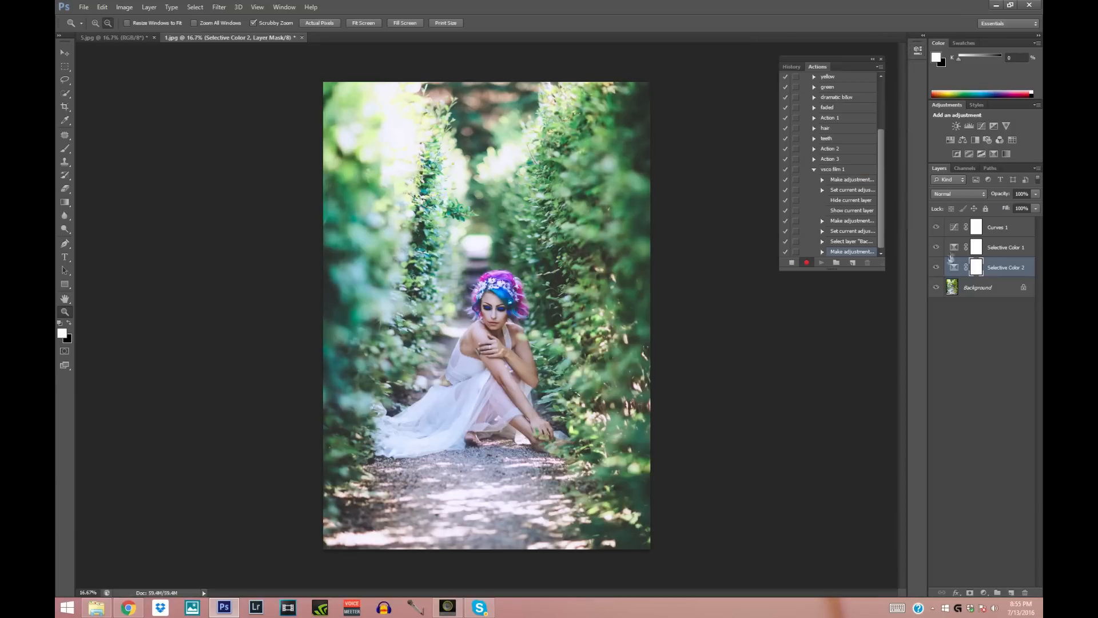
Step: Compare the image with Selective Color 2 hidden and shown, leaving the layer shown
left_click(937, 267)
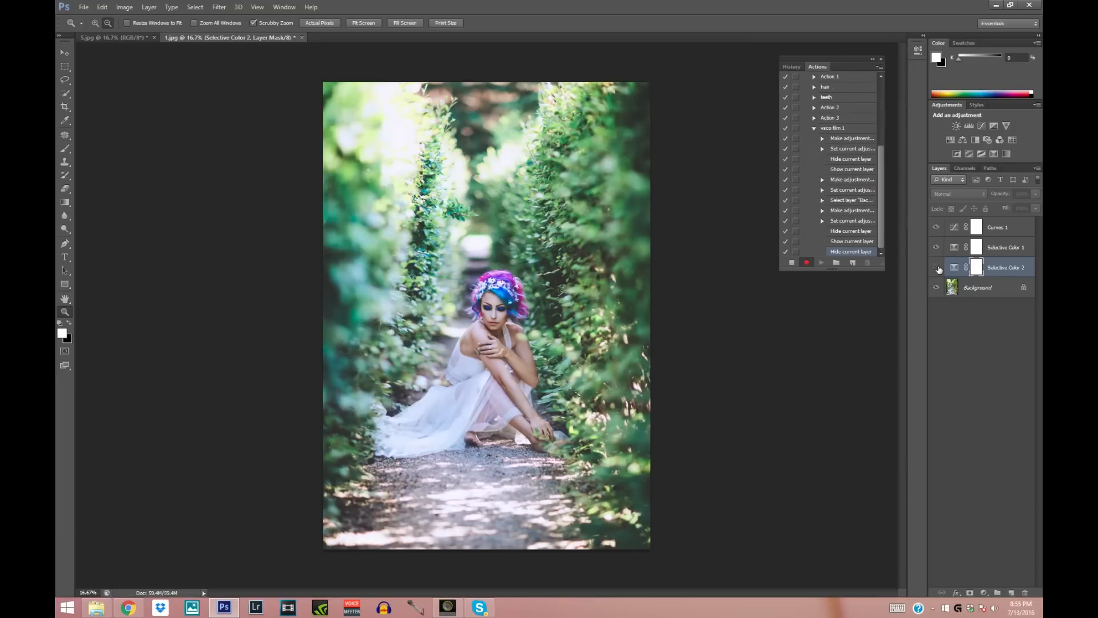
left_click(936, 267)
left_click(936, 267)
left_click(936, 267)
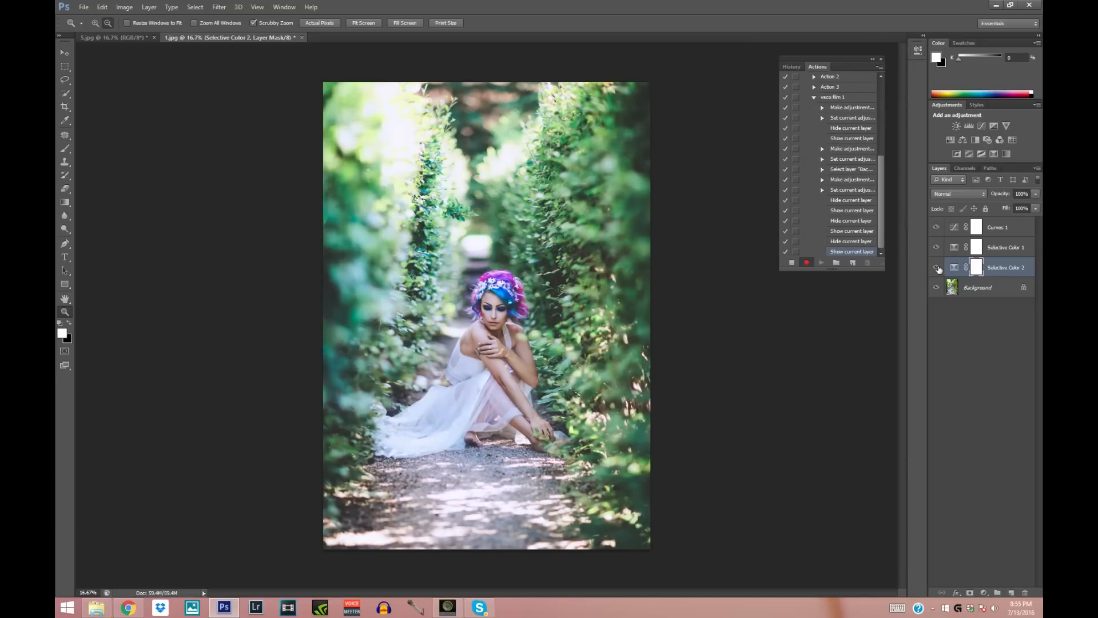
left_click(936, 267)
left_click(936, 267)
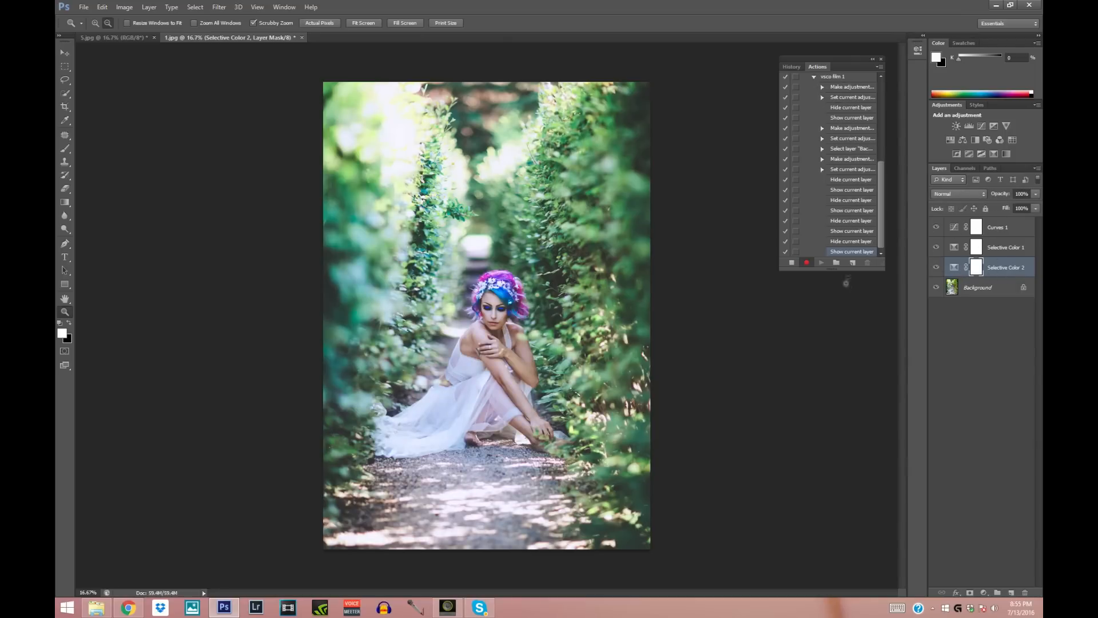
Step: Stop recording the vsco film 1 action and collapse its list of recorded steps
left_click(791, 263)
scroll(879, 234, "up", 3)
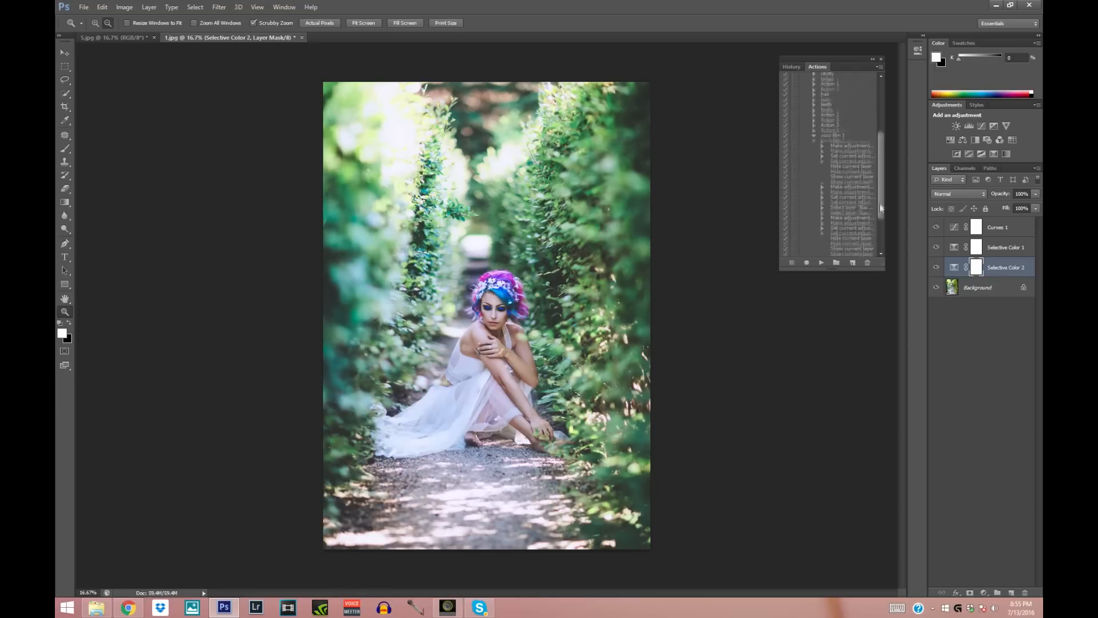
left_click(814, 166)
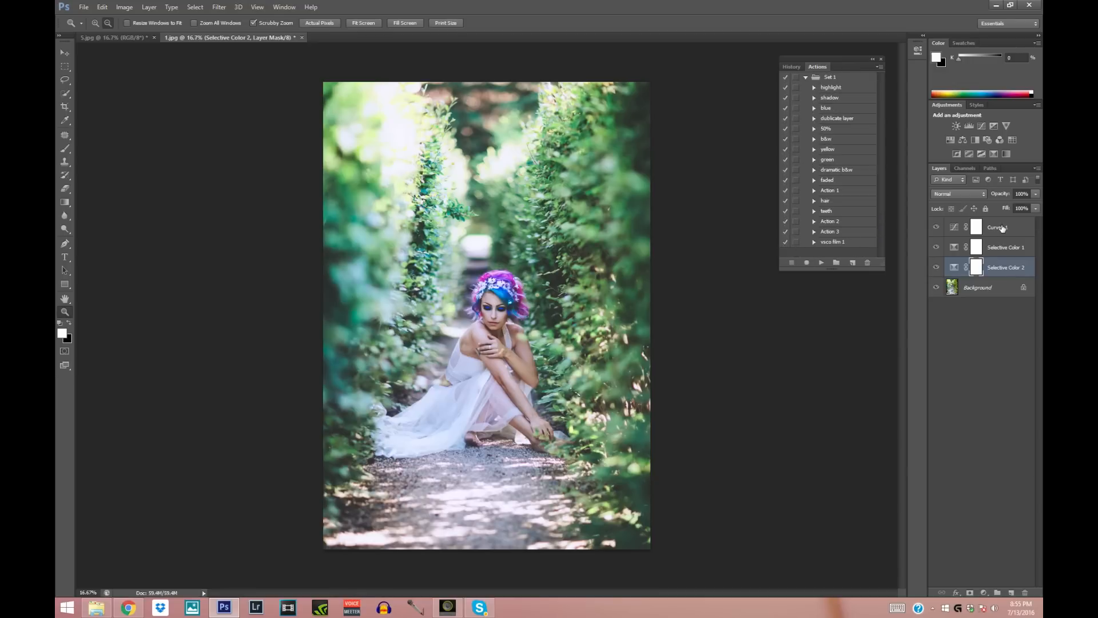
Step: Delete the Curves and both Selective Color layers, and play the vsco film 1 action on the Background to test it
left_click(1002, 227, "shift")
left_click_drag(1002, 228, 1025, 593)
left_click(826, 242)
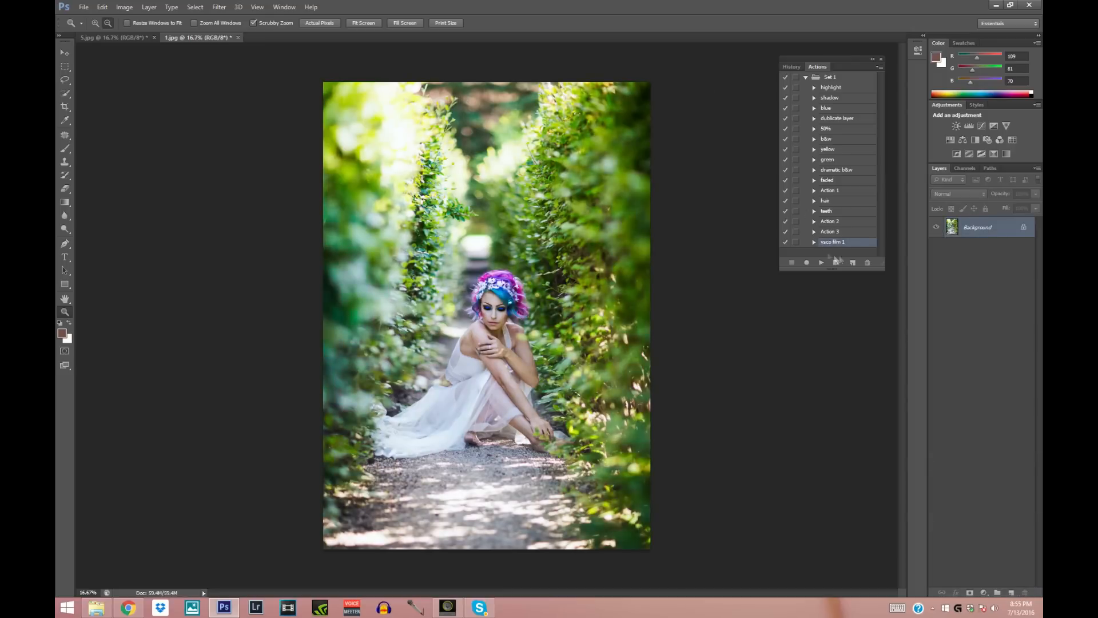
left_click(821, 262)
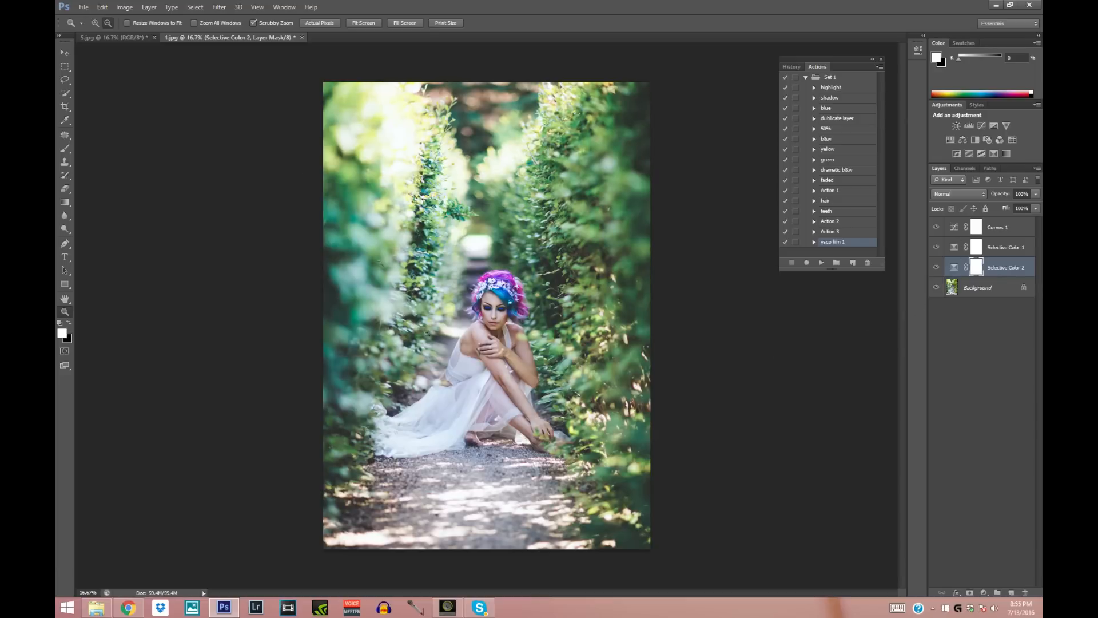
Step: Create a new layer group and move it to the top of the layer stack, above Curves 1
left_click(503, 423)
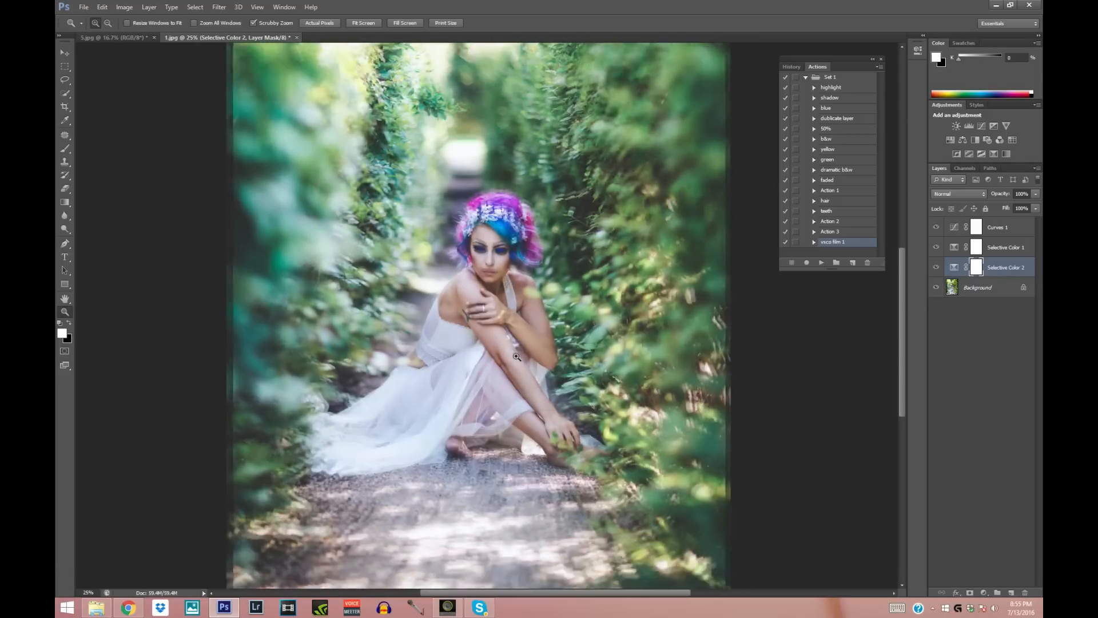
left_click(516, 357)
left_click(406, 202, "alt")
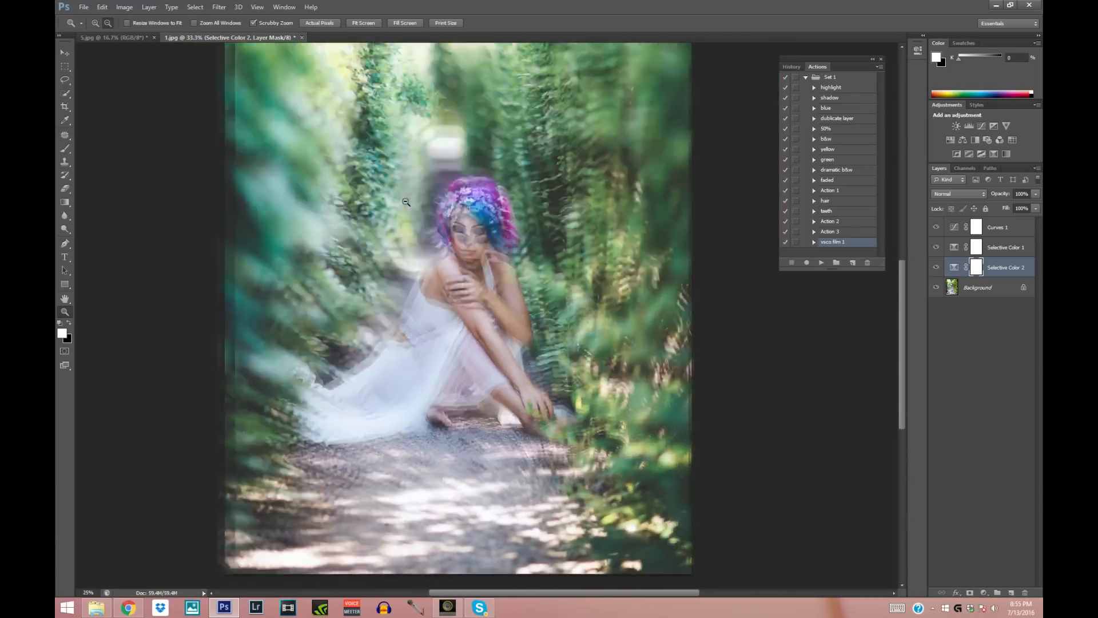
left_click(997, 593)
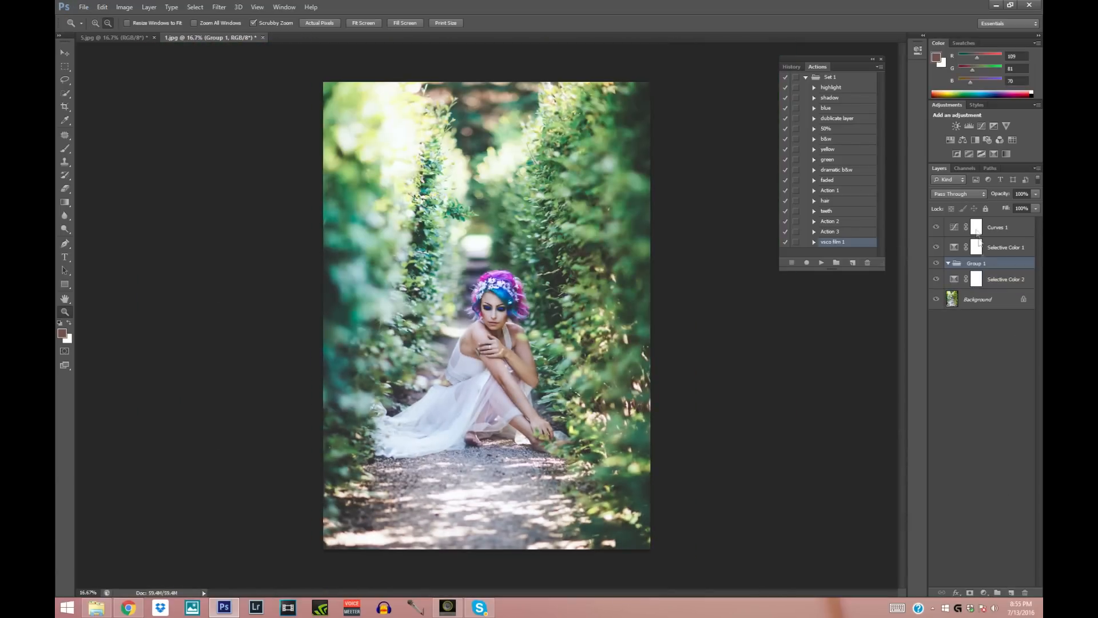
left_click_drag(970, 264, 975, 219)
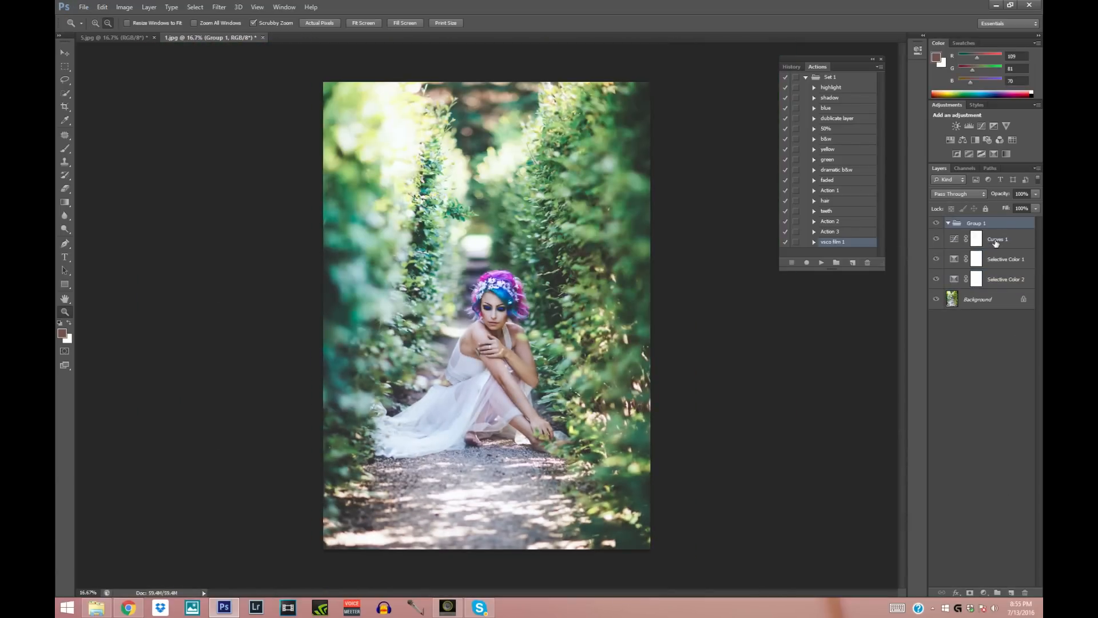
Step: Select Curves 1, Selective Color 1, and Selective Color 2 without the group itself, and move them into Group 1
left_click(996, 243, "ctrl")
left_click(998, 261, "ctrl")
left_click(1000, 280, "ctrl")
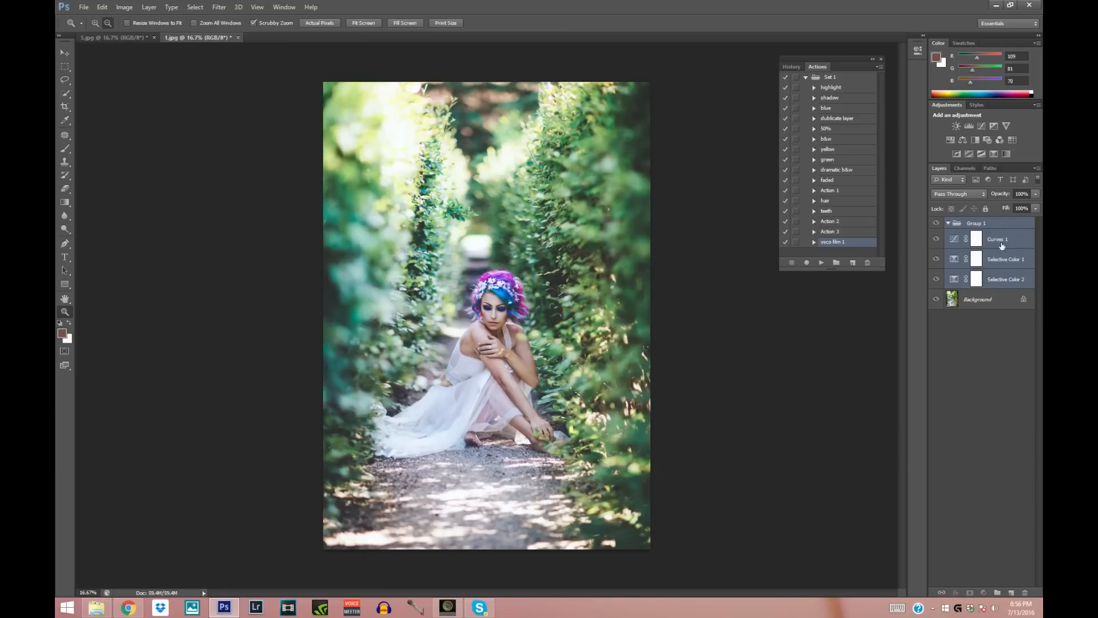
left_click(1001, 245)
left_click(1003, 282)
left_click(1001, 263, "ctrl")
left_click(995, 240, "ctrl")
left_click_drag(995, 240, 975, 224)
Step: Compare the image with Group 1 hidden and shown to judge the whole film effect
left_click(935, 224)
left_click(935, 225)
left_click(935, 224)
left_click(935, 225)
left_click(936, 225)
left_click(936, 225)
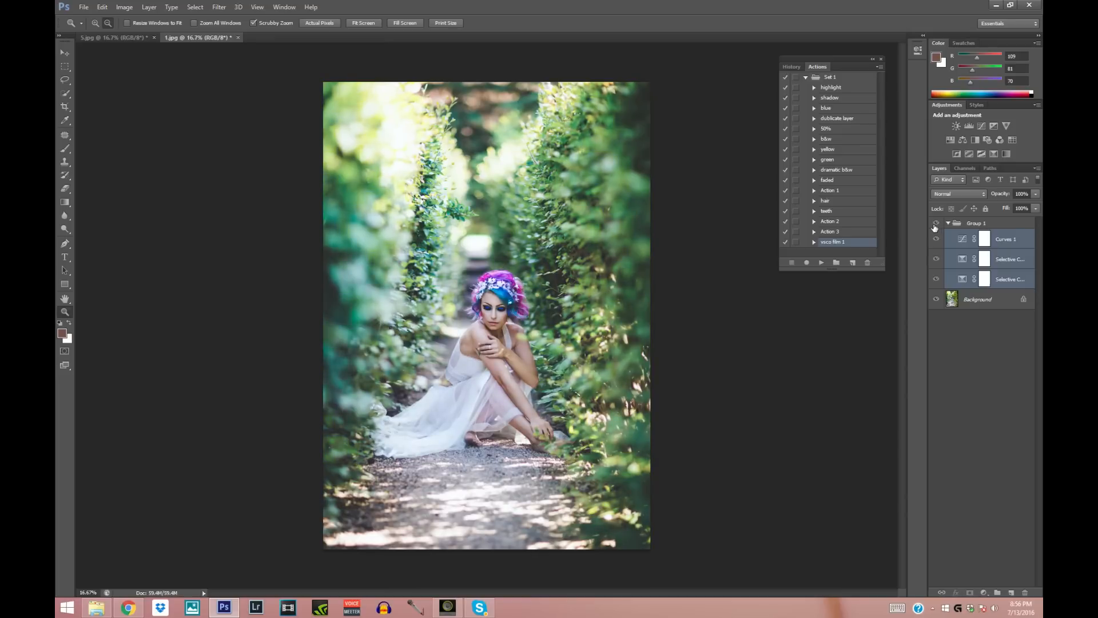